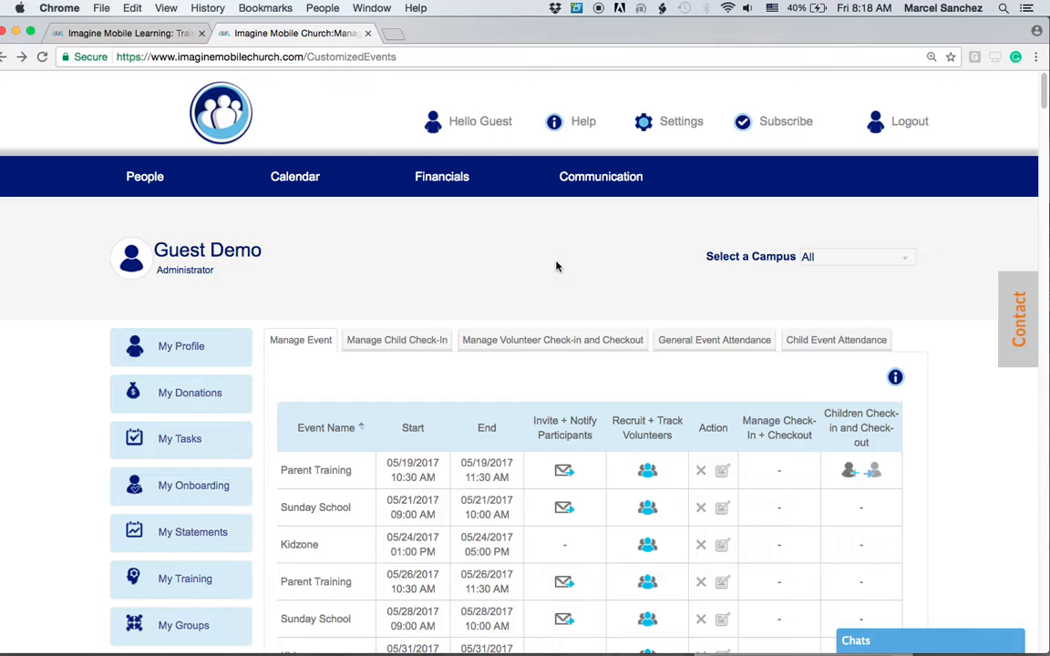
Review the participant invitation and notification details of the 05/19/2017 Parent Training event, returning to the event list.
{"action": "scroll", "coordinate": [947, 456], "scroll_direction": "down", "scroll_amount": 1}
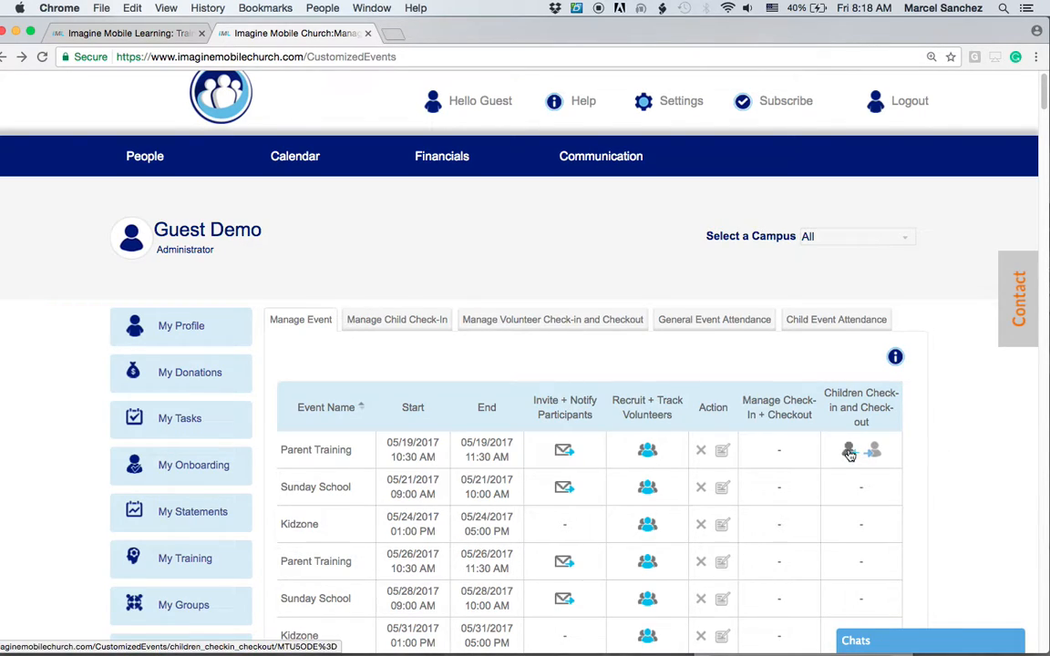
{"action": "scroll", "coordinate": [870, 478], "scroll_direction": "down", "scroll_amount": 1}
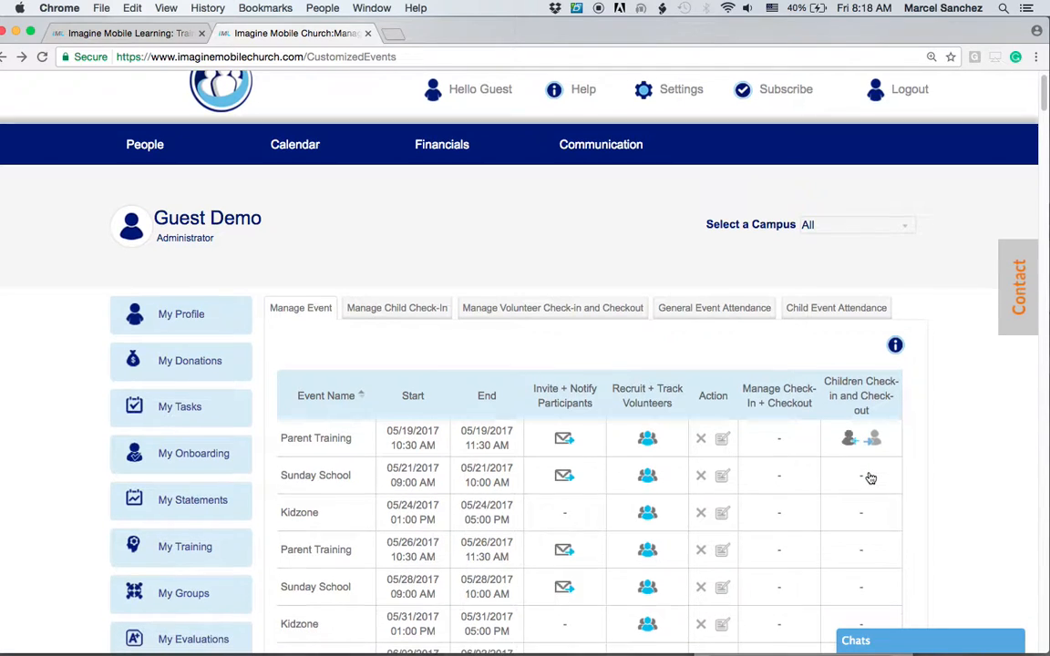
{"action": "scroll", "coordinate": [870, 478], "scroll_direction": "up", "scroll_amount": 3}
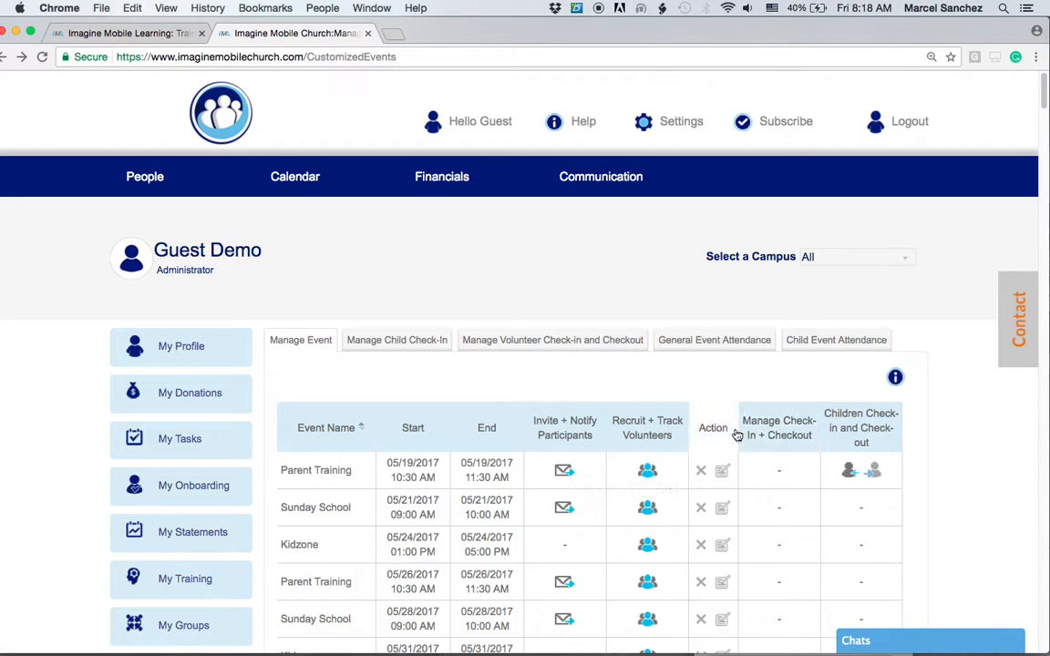
{"action": "left_click", "coordinate": [564, 472]}
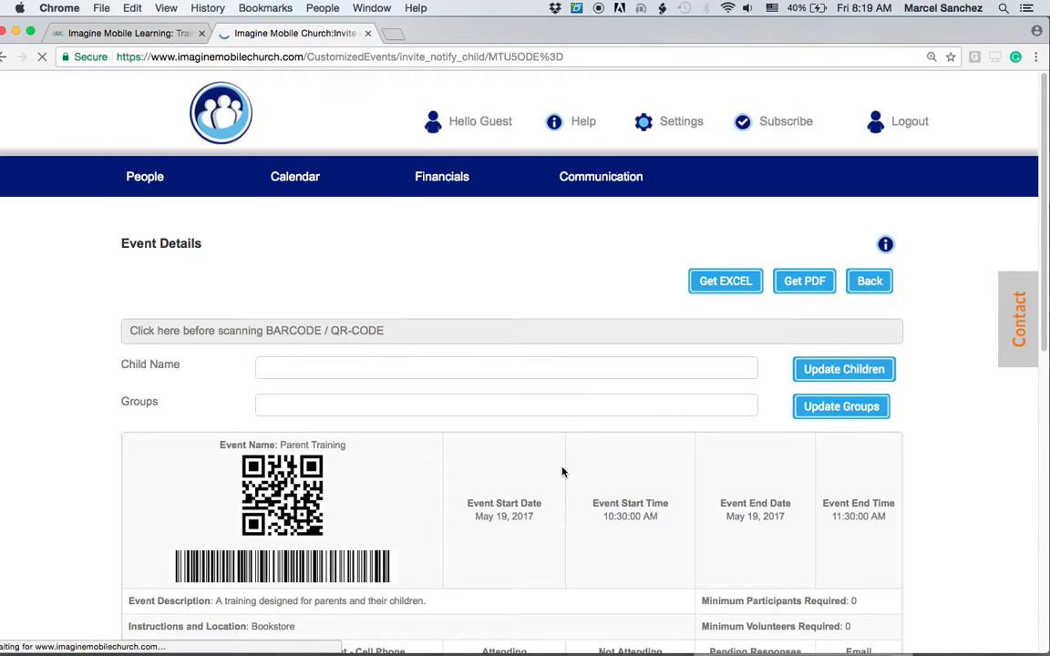
{"action": "scroll", "coordinate": [906, 541], "scroll_direction": "down", "scroll_amount": 5}
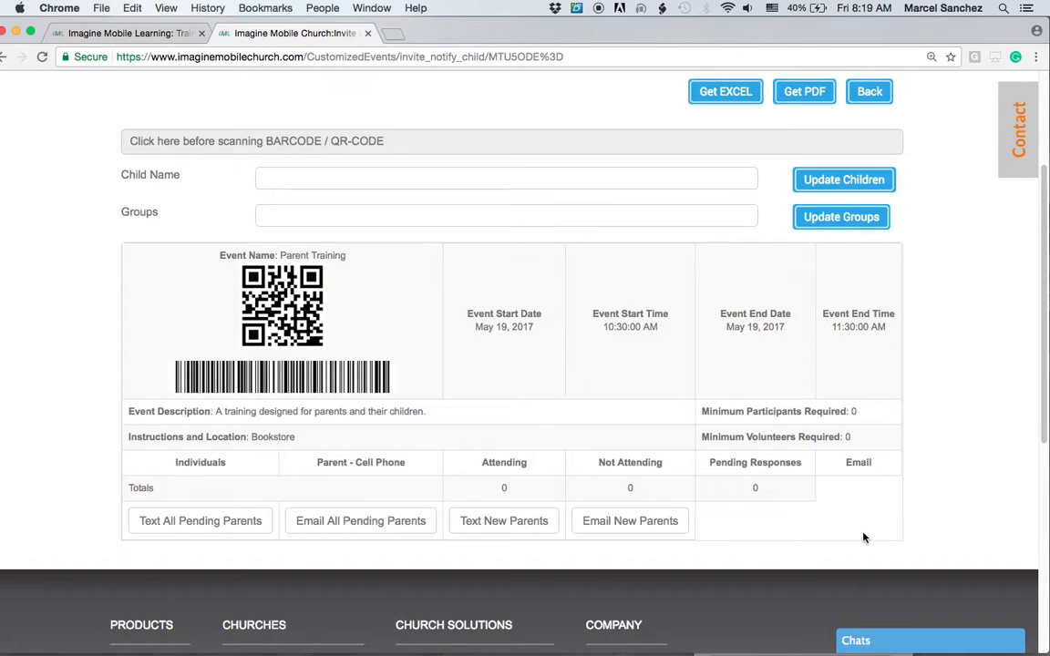
{"action": "scroll", "coordinate": [862, 536], "scroll_direction": "up", "scroll_amount": 1}
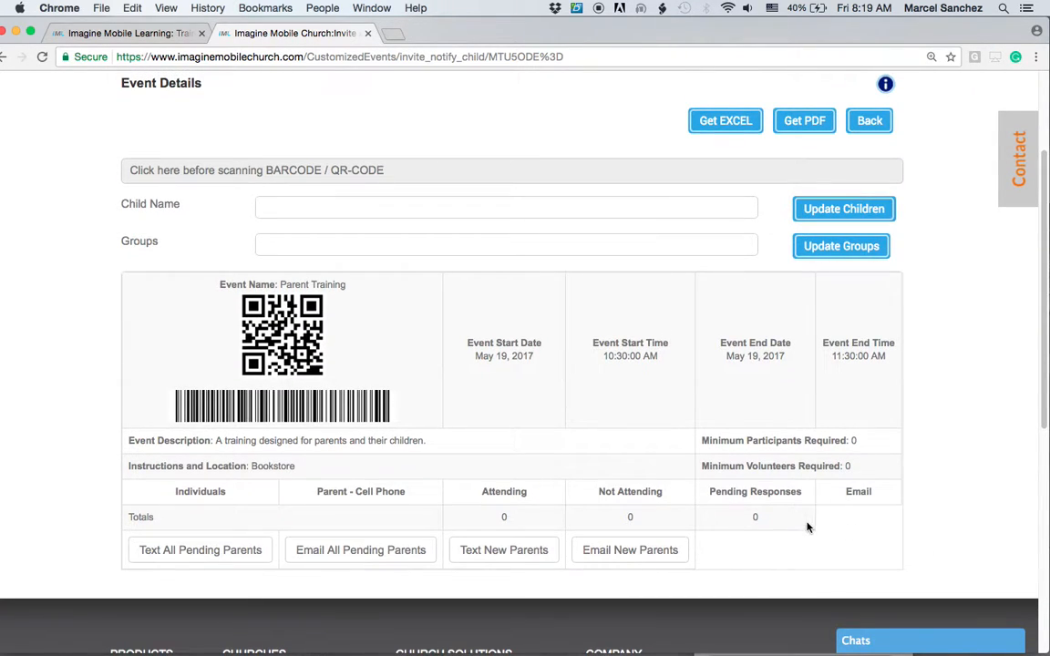
{"action": "scroll", "coordinate": [807, 528], "scroll_direction": "up", "scroll_amount": 2}
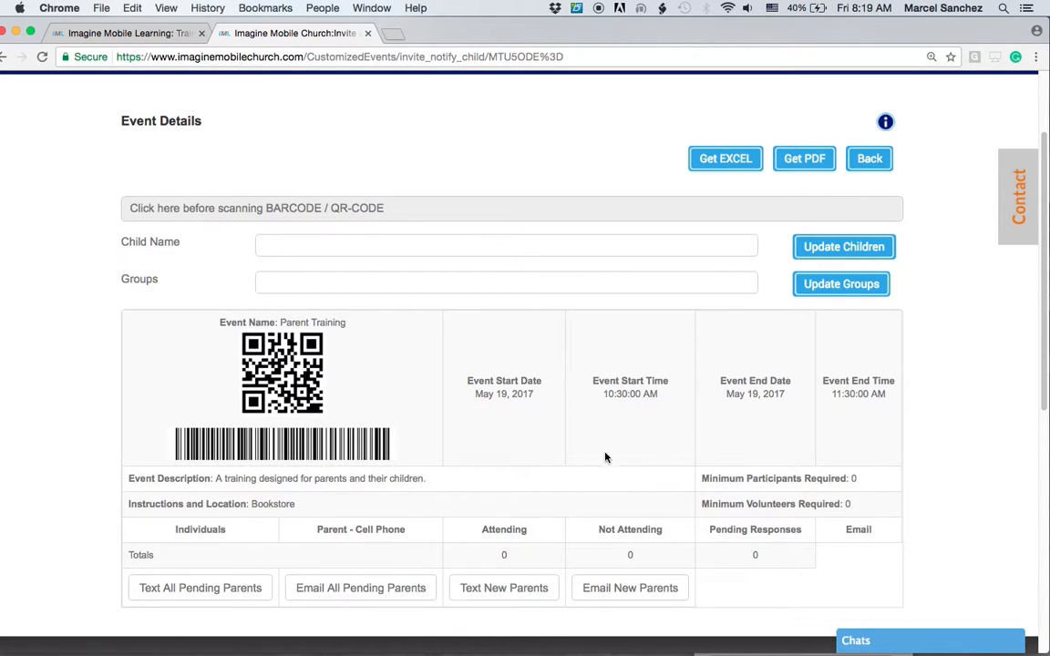
{"action": "left_click", "coordinate": [4, 55]}
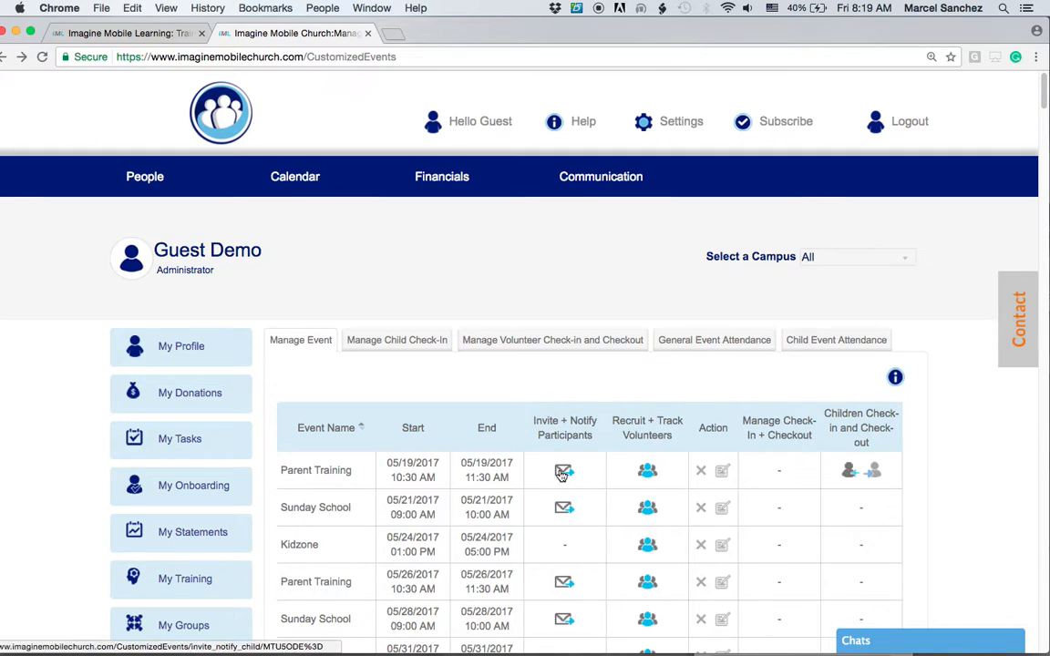
Review the volunteer recruiting and tracking details of the 05/19/2017 Parent Training event, returning to the event list.
{"action": "left_click", "coordinate": [648, 472]}
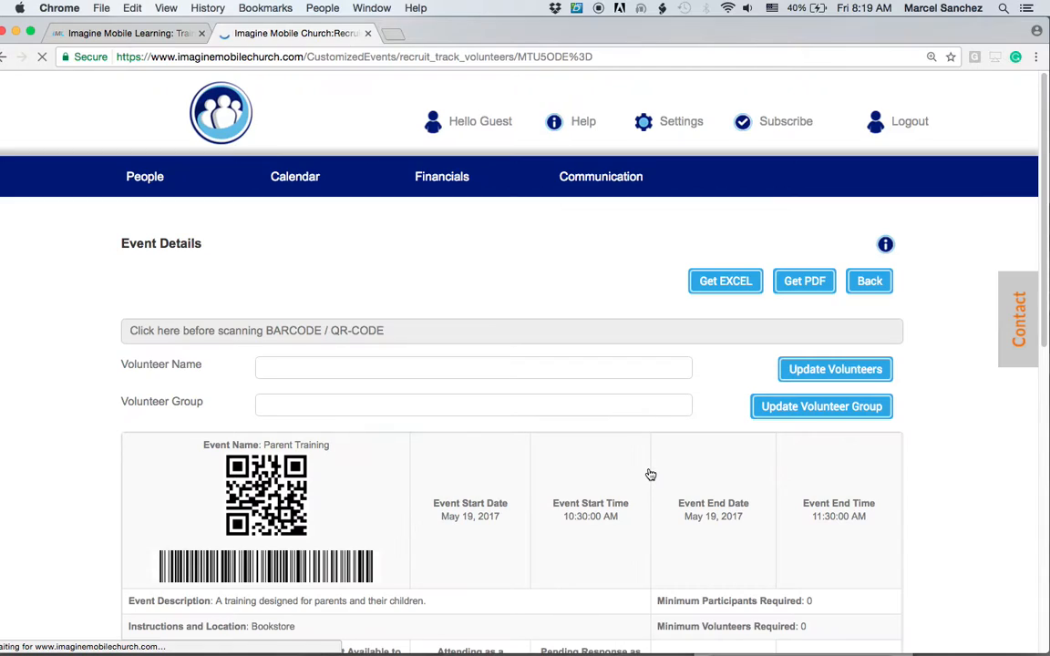
{"action": "scroll", "coordinate": [587, 529], "scroll_direction": "down", "scroll_amount": 2}
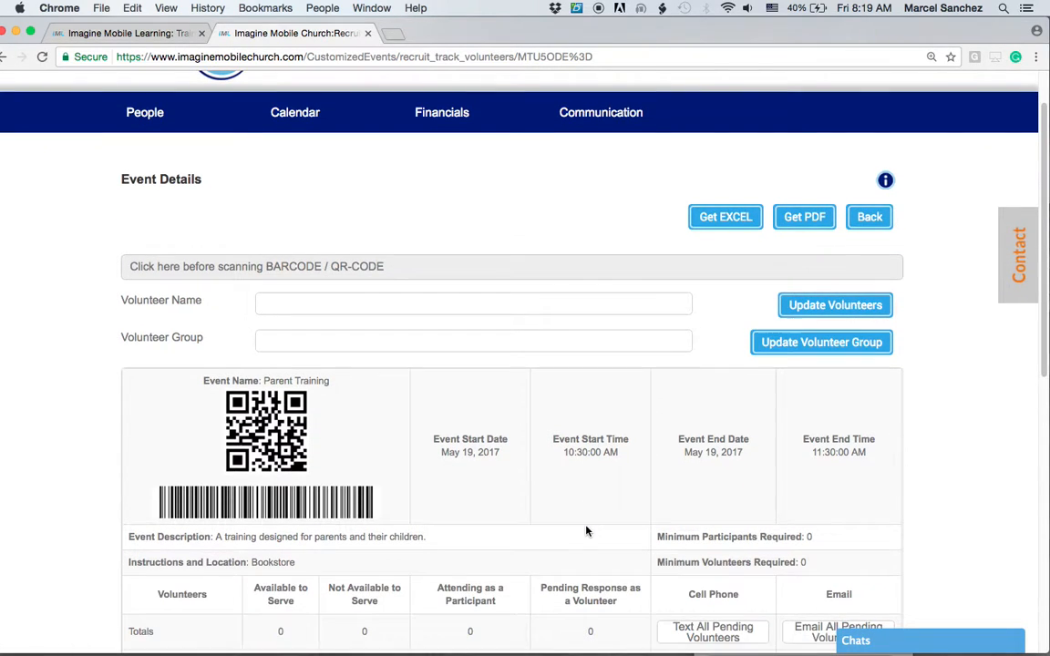
{"action": "scroll", "coordinate": [587, 530], "scroll_direction": "down", "scroll_amount": 4}
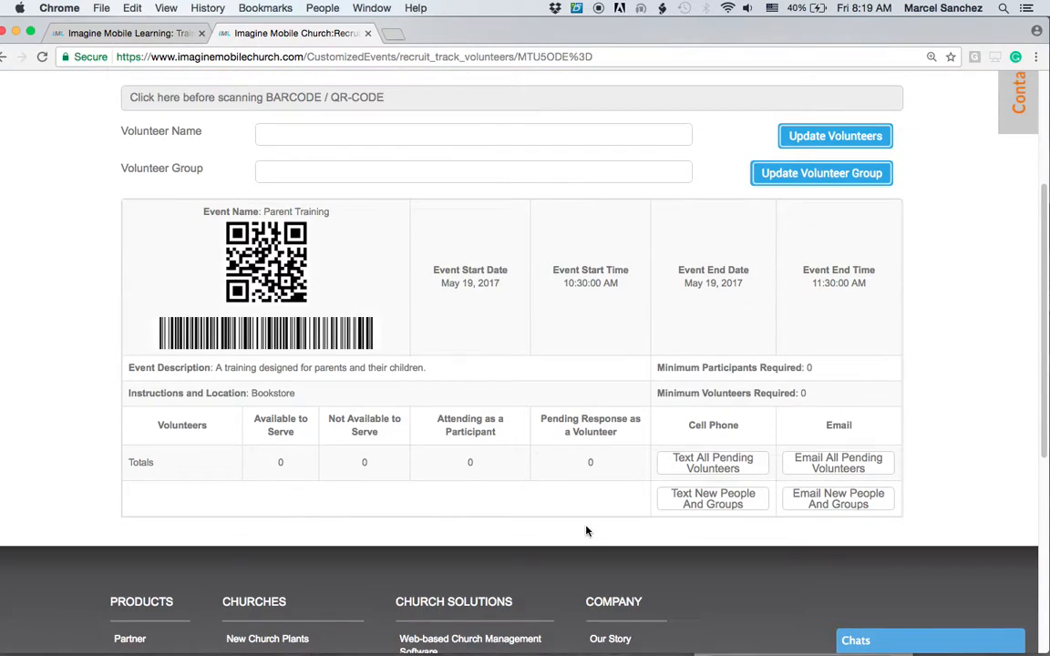
{"action": "scroll", "coordinate": [576, 528], "scroll_direction": "up", "scroll_amount": 5}
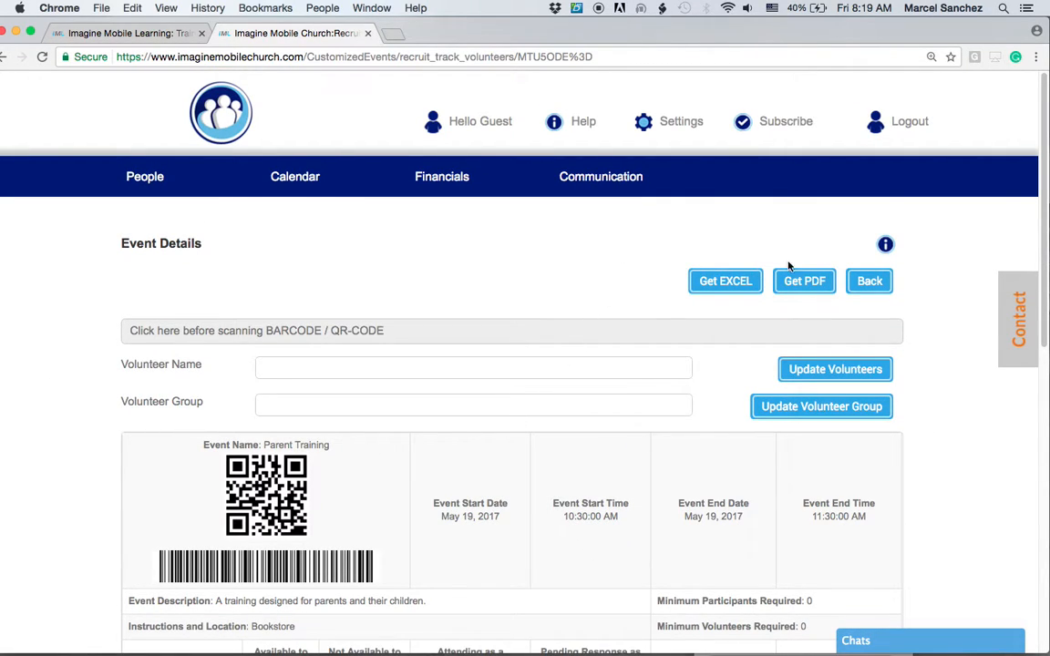
{"action": "left_click", "coordinate": [6, 56]}
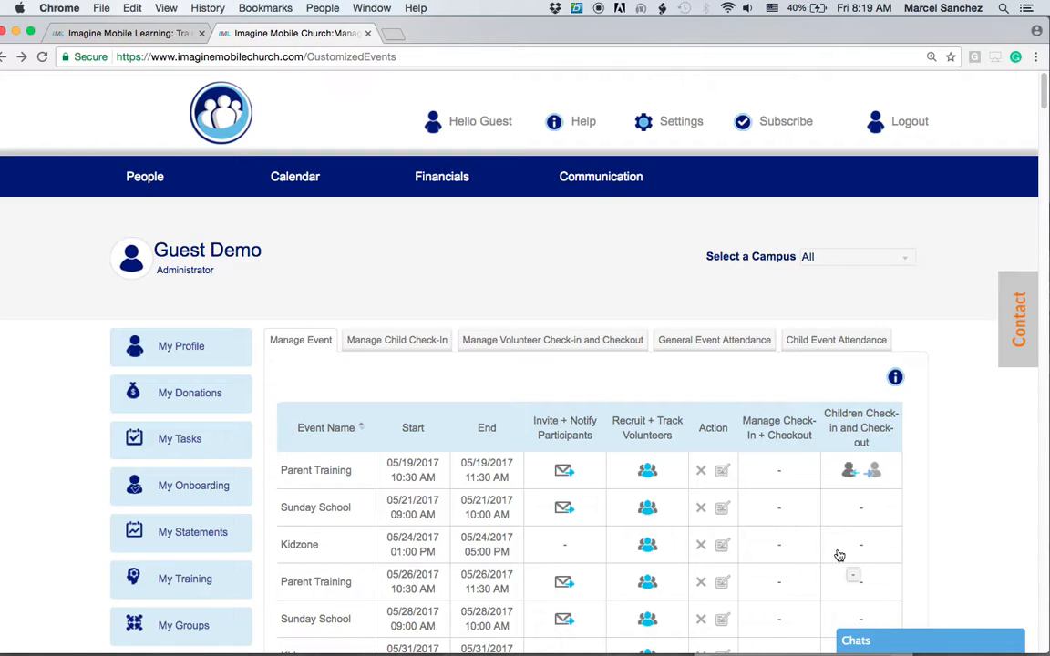
Open children's check-in for the 05/19/2017 Parent Training event and try both barcode modes, ending on Check-in for Children and Volunteers.
{"action": "left_click", "coordinate": [848, 471]}
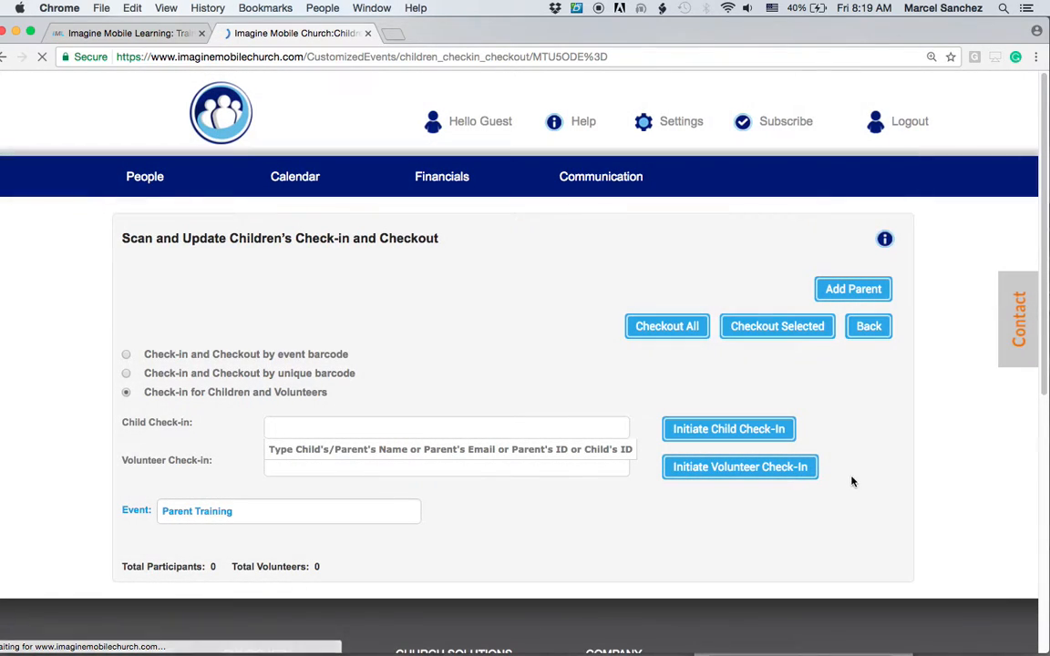
{"action": "scroll", "coordinate": [878, 505], "scroll_direction": "down", "scroll_amount": 1}
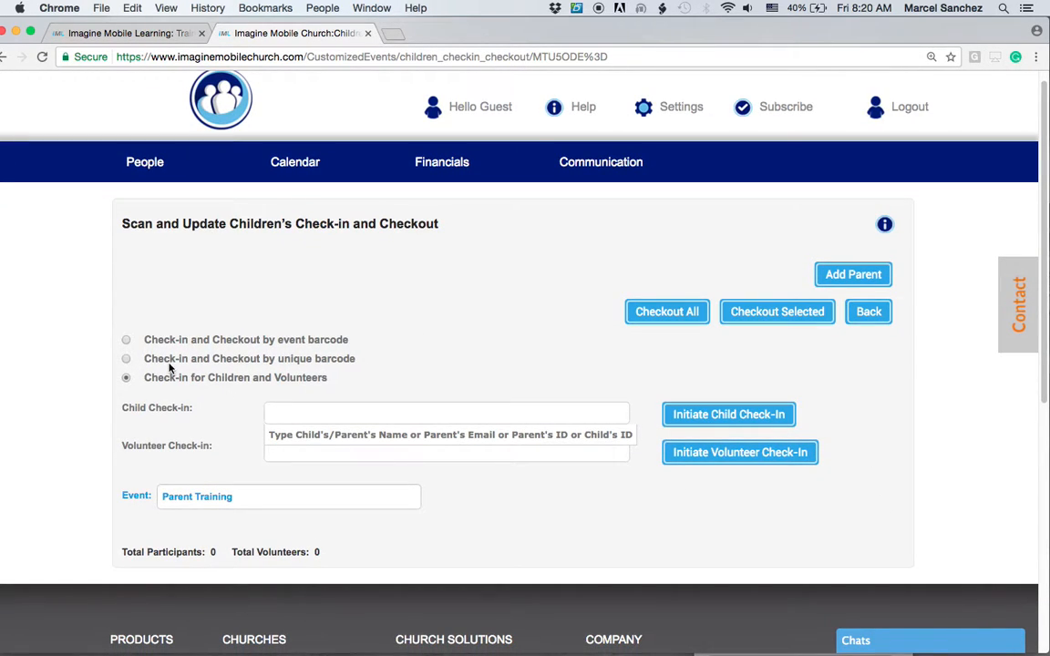
{"action": "left_click", "coordinate": [126, 339]}
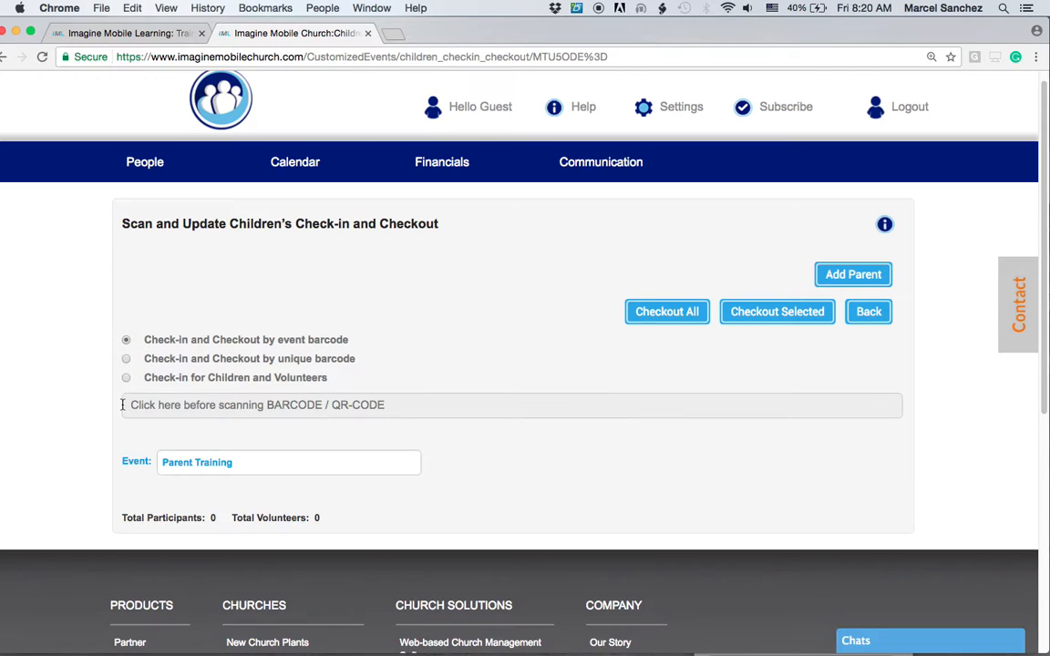
{"action": "left_click", "coordinate": [127, 359]}
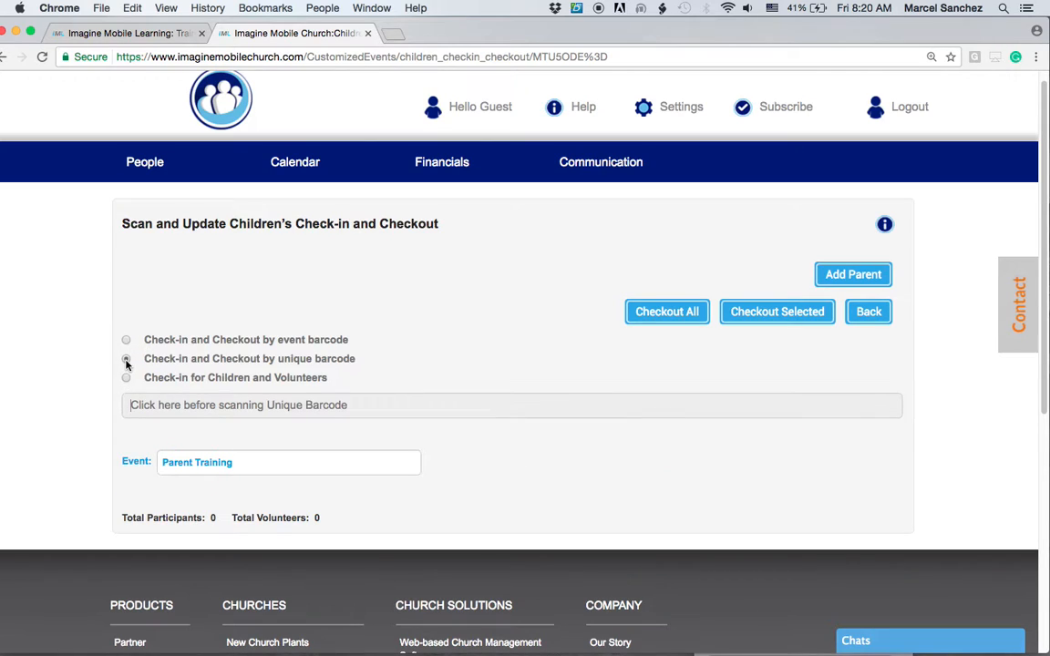
{"action": "left_click", "coordinate": [126, 379]}
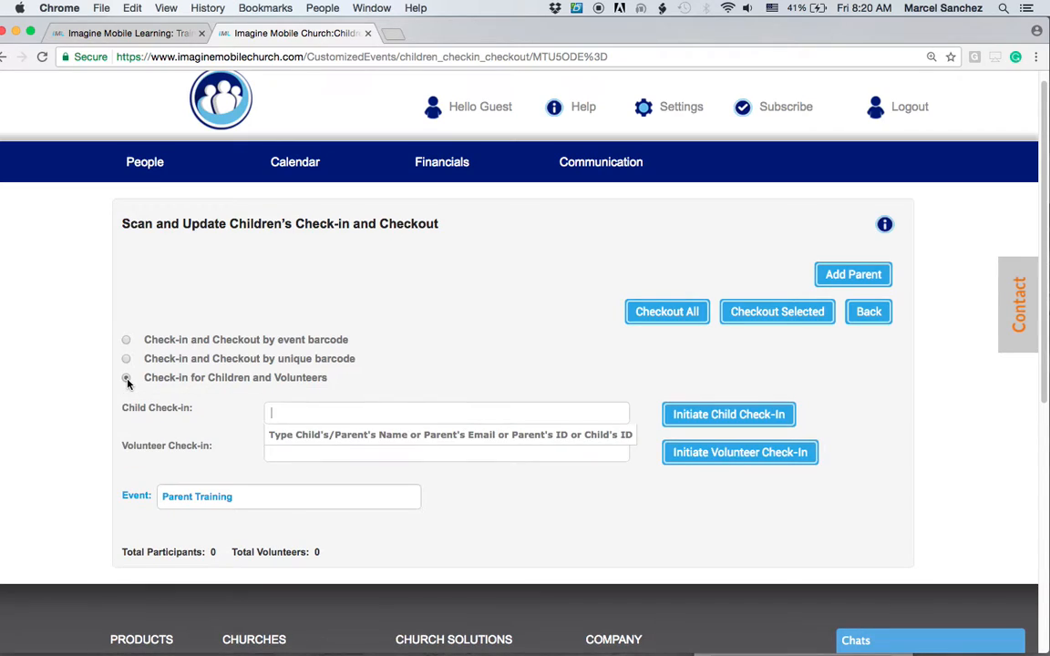
Look up children matching "m" and check in the first suggested child to the event.
{"action": "type", "text": "m"}
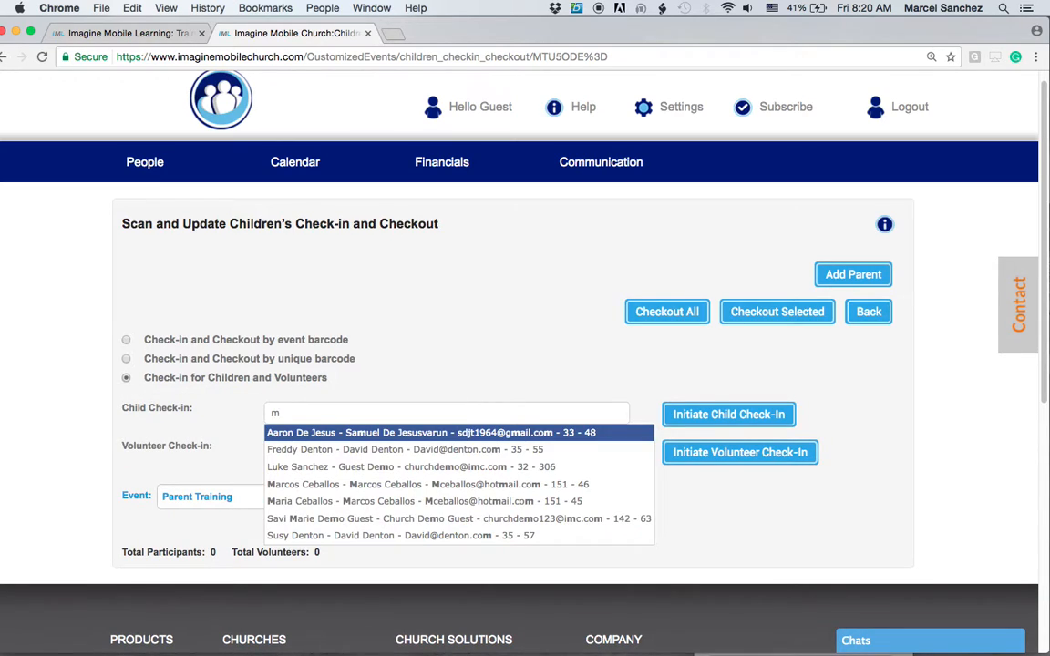
{"action": "key", "text": "Return"}
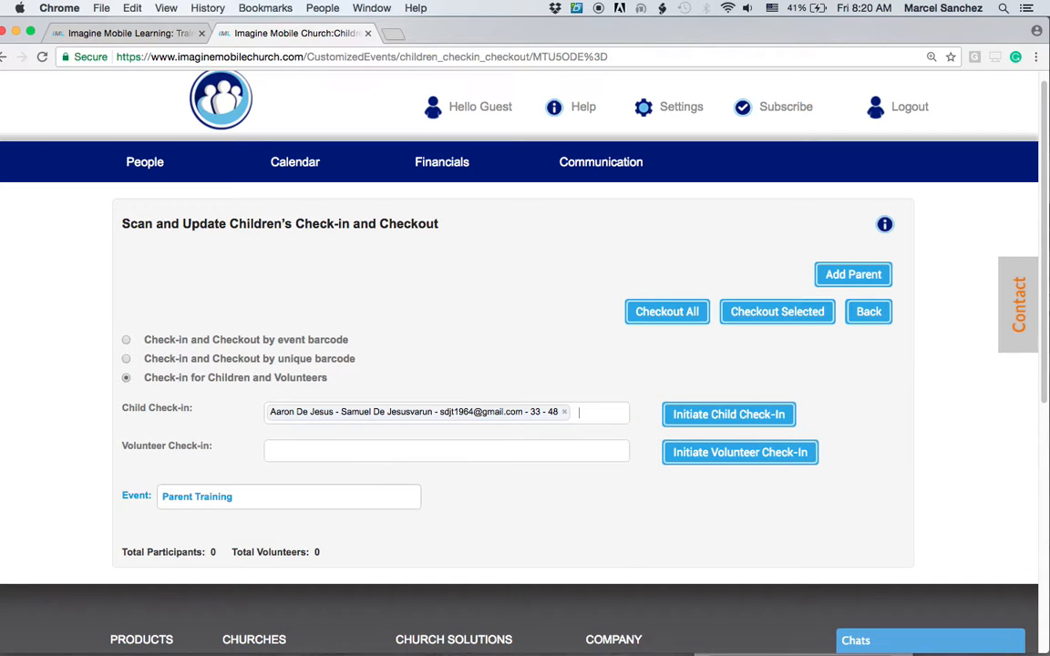
{"action": "left_click", "coordinate": [695, 415]}
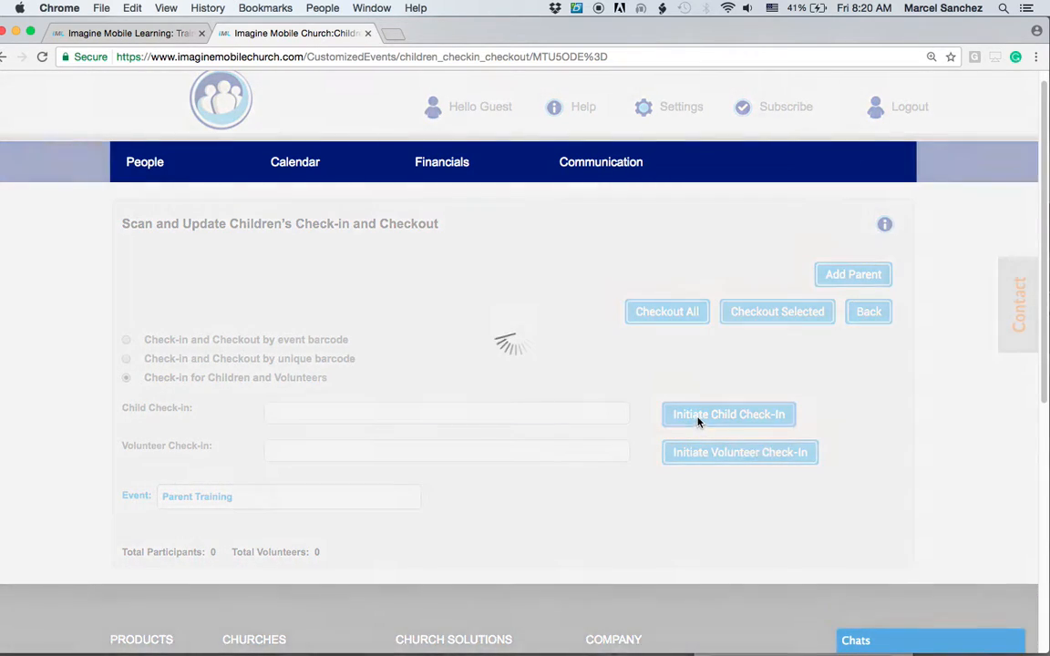
Look up volunteers matching "m" and check in the second suggested volunteer to the event.
{"action": "scroll", "coordinate": [869, 481], "scroll_direction": "down", "scroll_amount": 3}
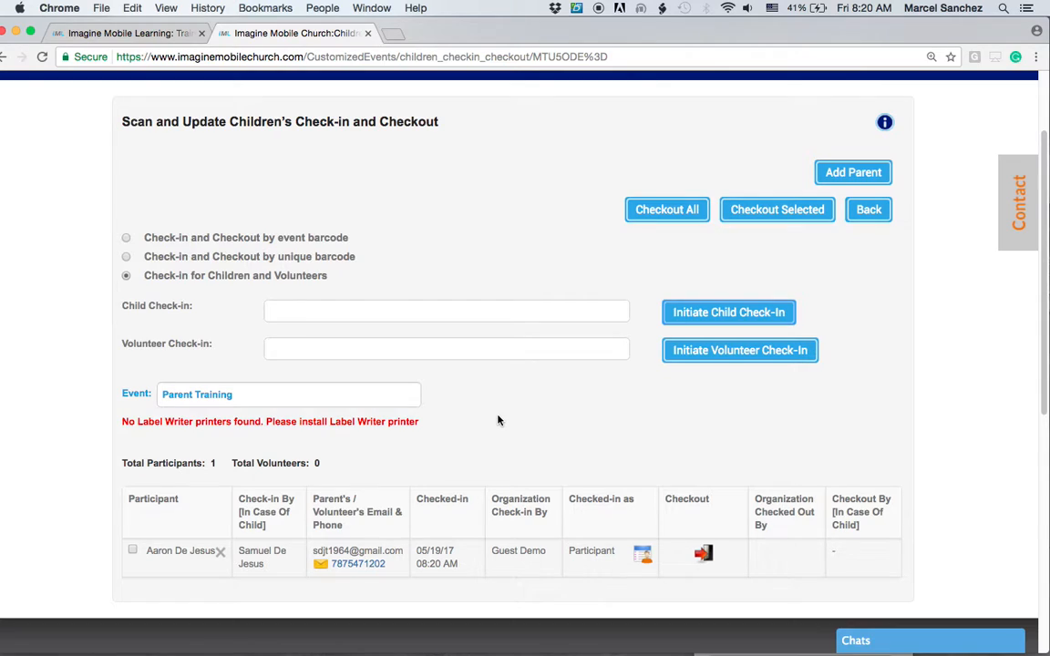
{"action": "left_click", "coordinate": [338, 348]}
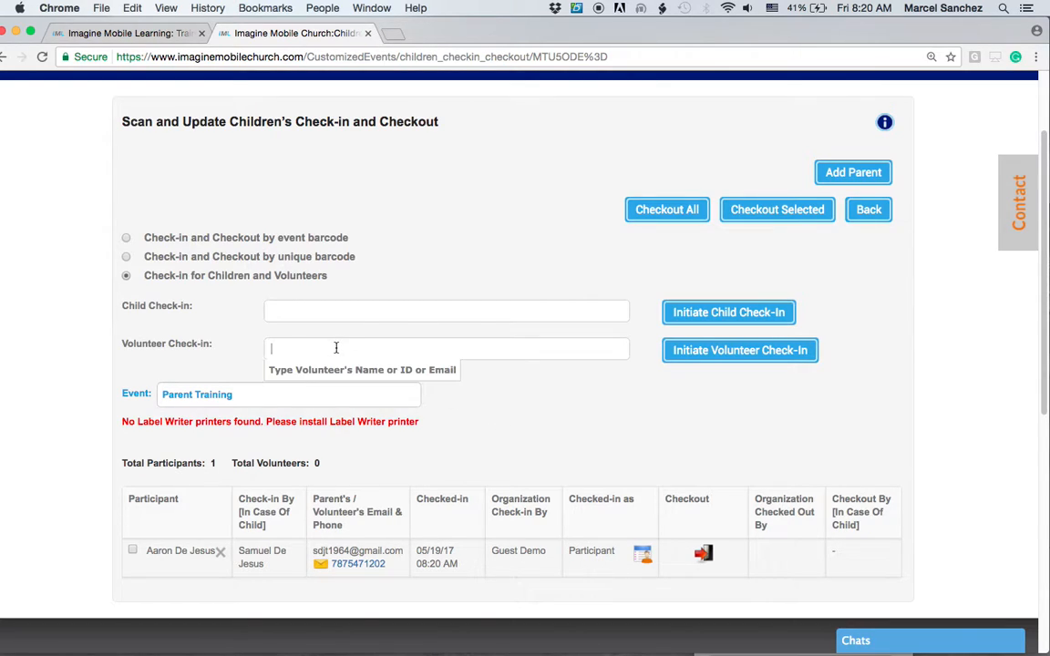
{"action": "type", "text": "m"}
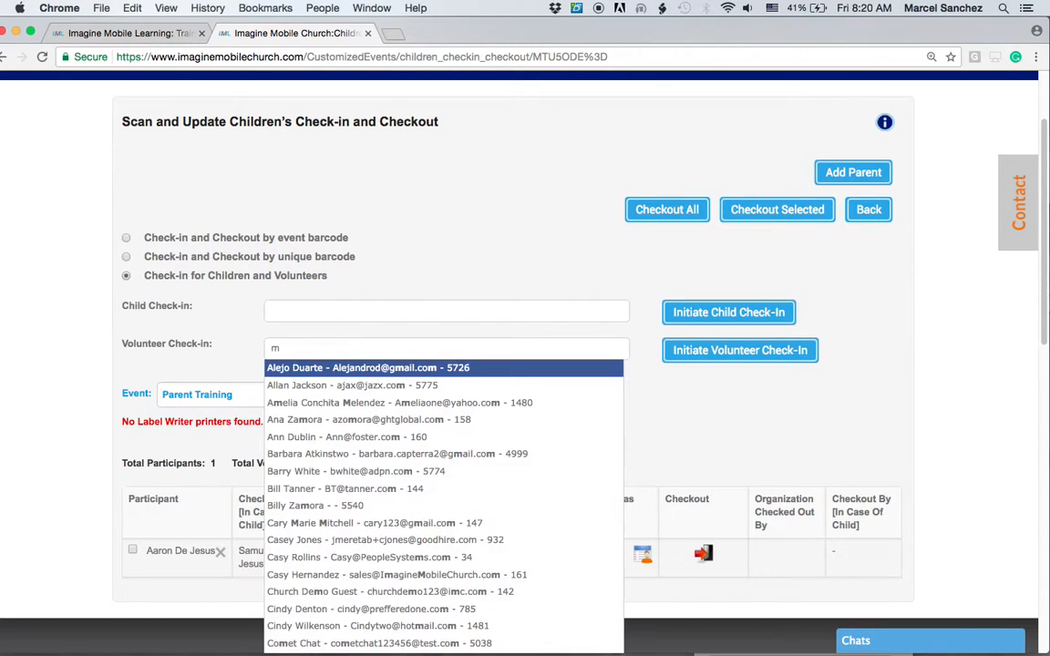
{"action": "left_click", "coordinate": [352, 385]}
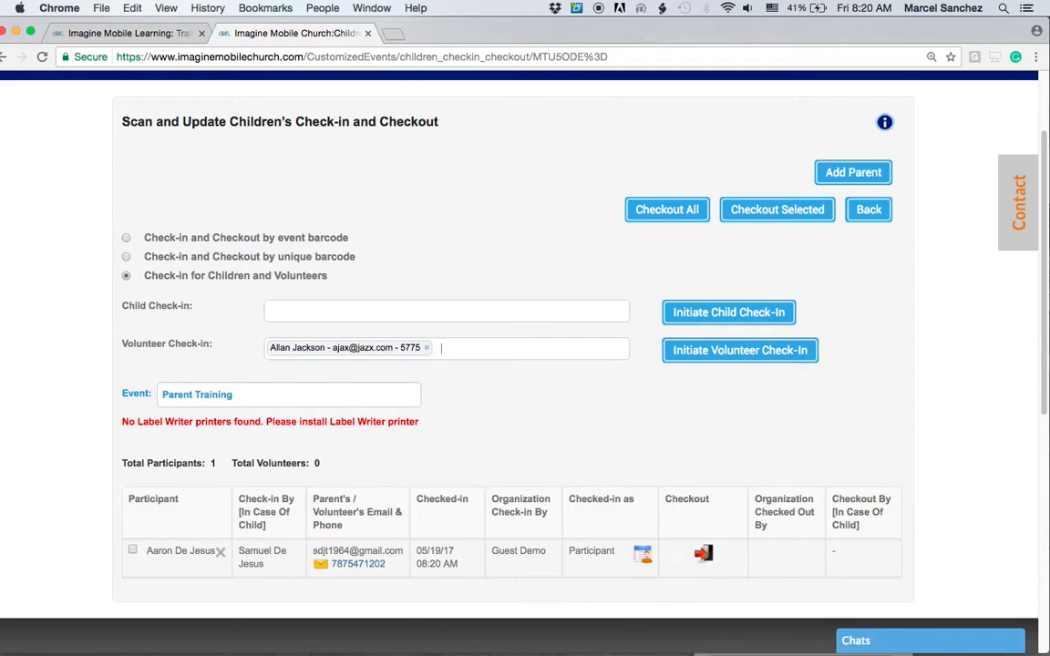
{"action": "left_click", "coordinate": [751, 354]}
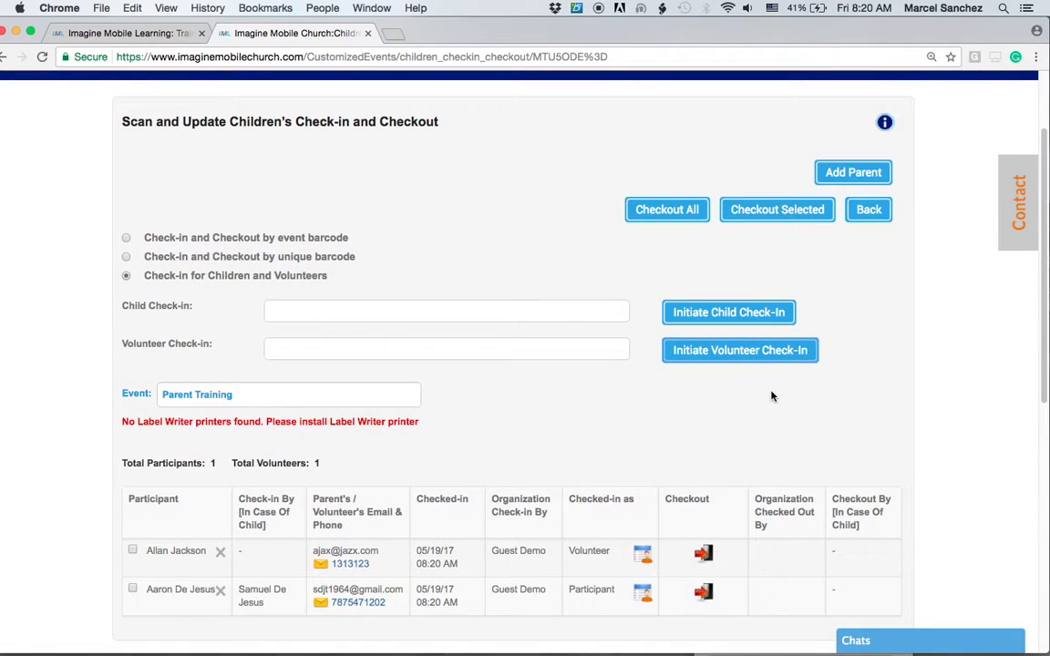
Examine the check-in table, noting the volunteer's Checked-in as role and contact details.
{"action": "scroll", "coordinate": [770, 396], "scroll_direction": "down", "scroll_amount": 1}
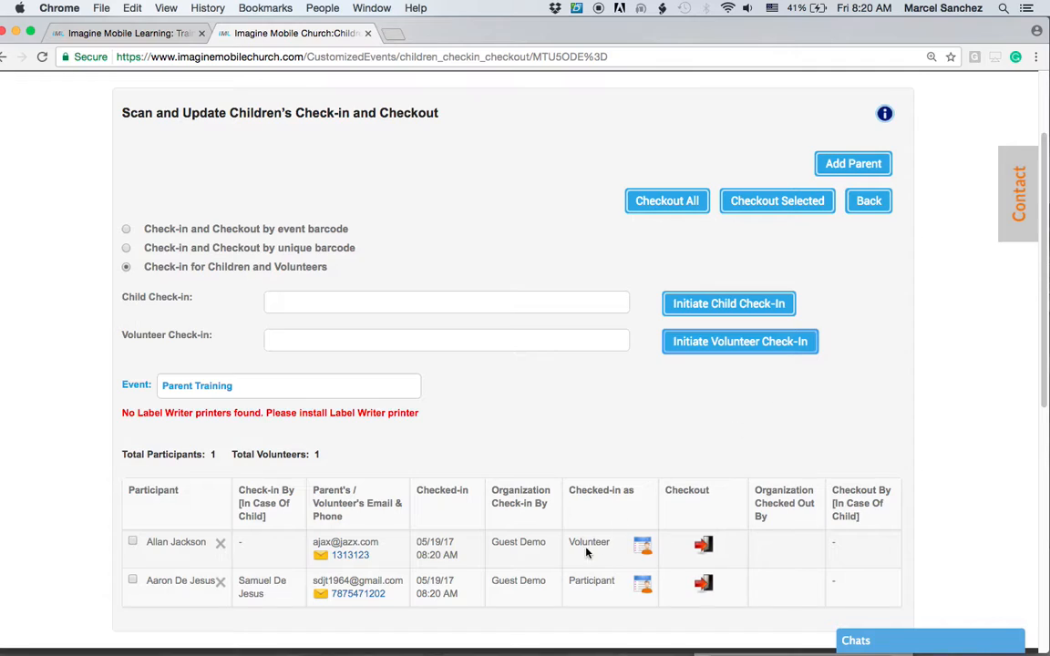
{"action": "double_click", "coordinate": [609, 542]}
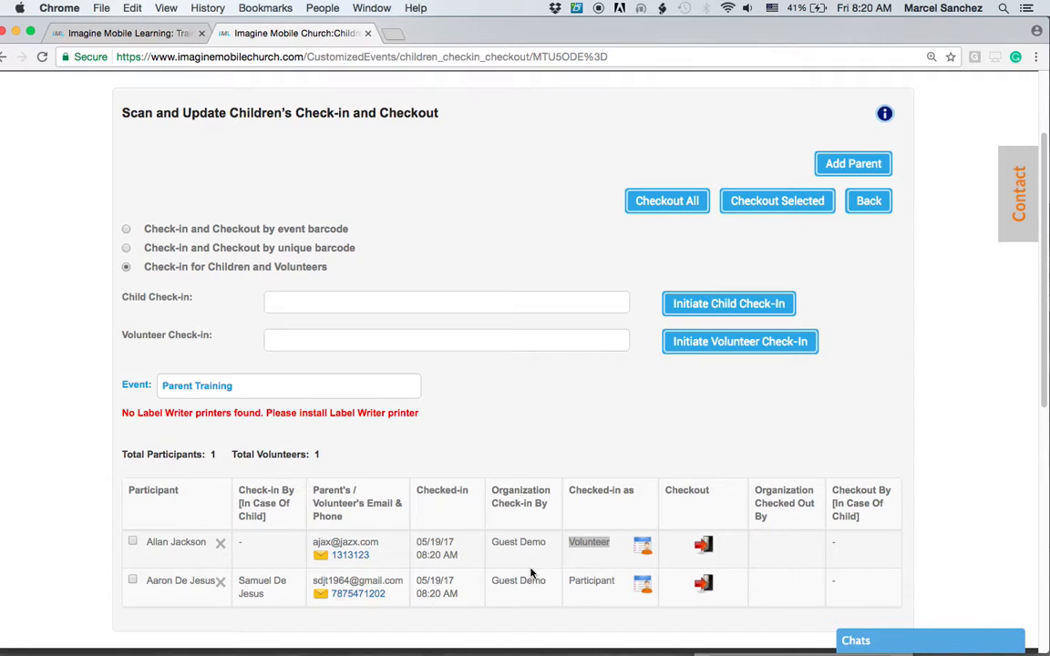
{"action": "left_click", "coordinate": [565, 461]}
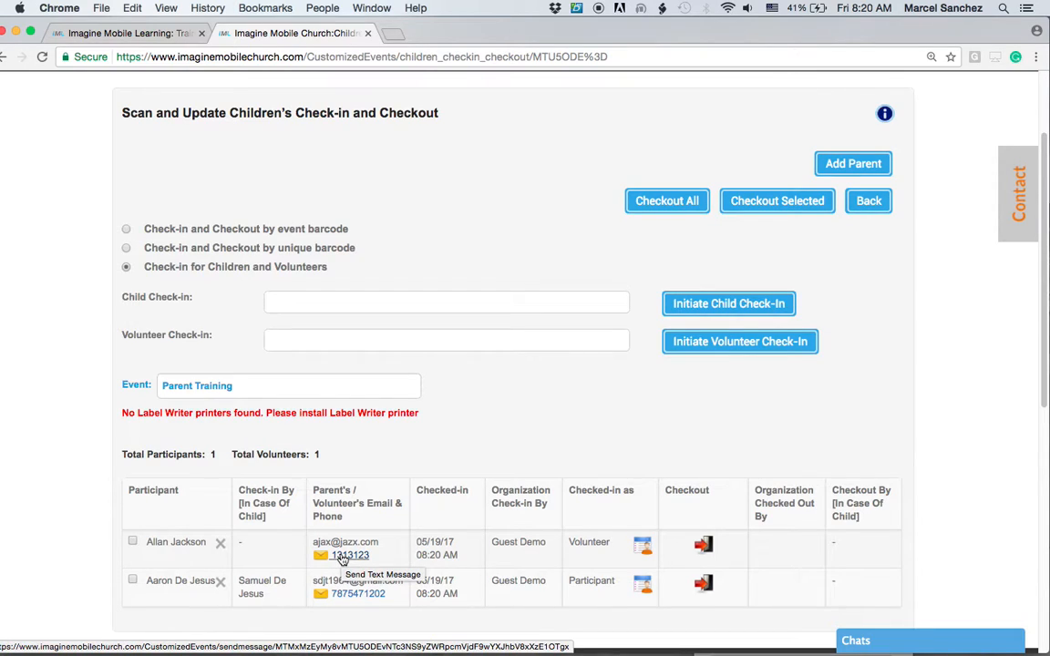
Compose a text message to the checked-in child's parent reading "Your child is not feeling well.".
{"action": "left_click", "coordinate": [358, 600]}
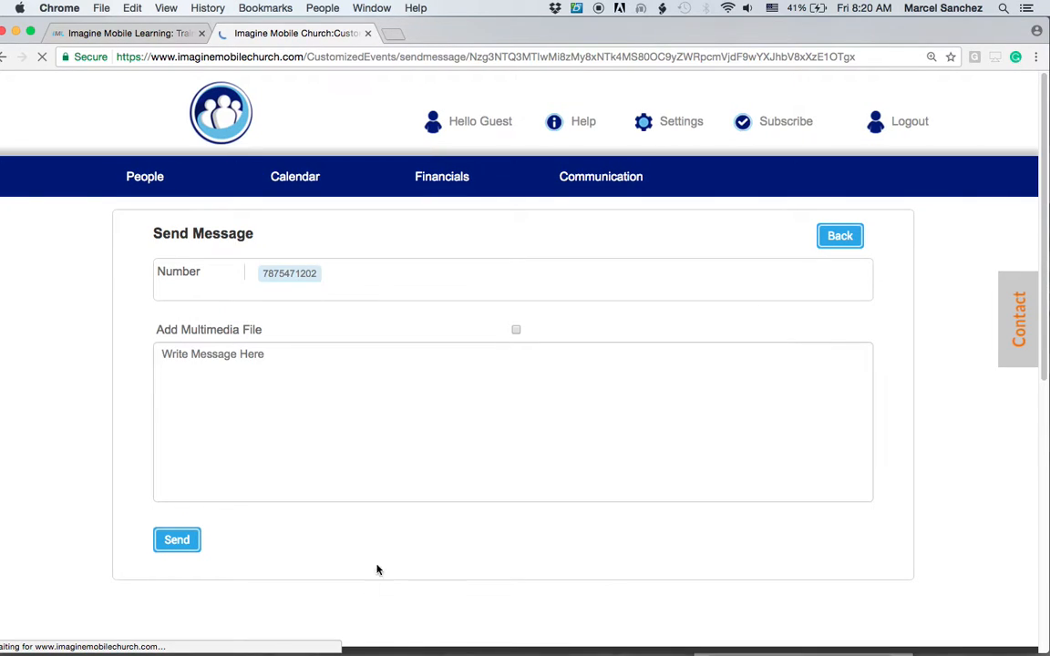
{"action": "left_click", "coordinate": [300, 383]}
{"action": "type", "text": "e"}
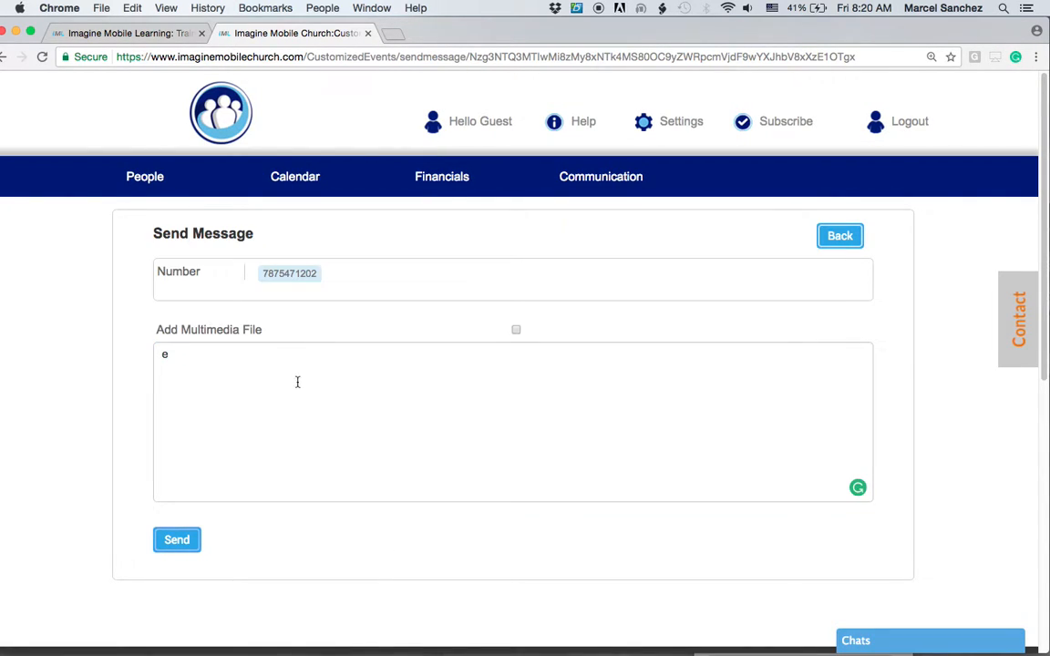
{"action": "key", "text": "BackSpace"}
{"action": "type", "text": "Your child is not feeling well."}
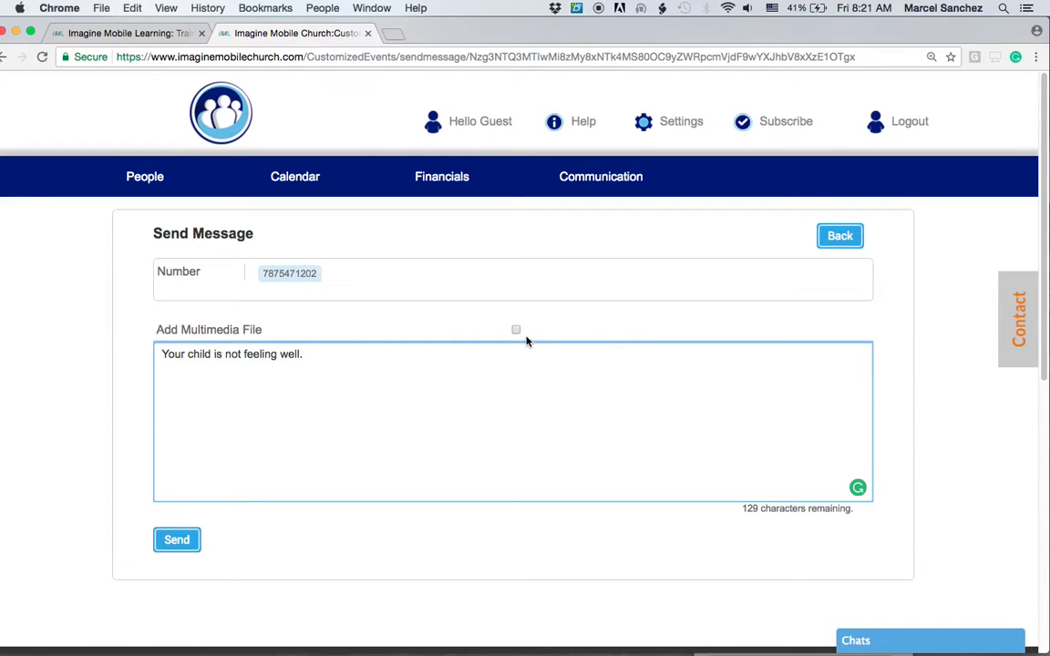
Preview the multimedia file option, leave it disabled, and submit the text message to the parent.
{"action": "left_click", "coordinate": [516, 330]}
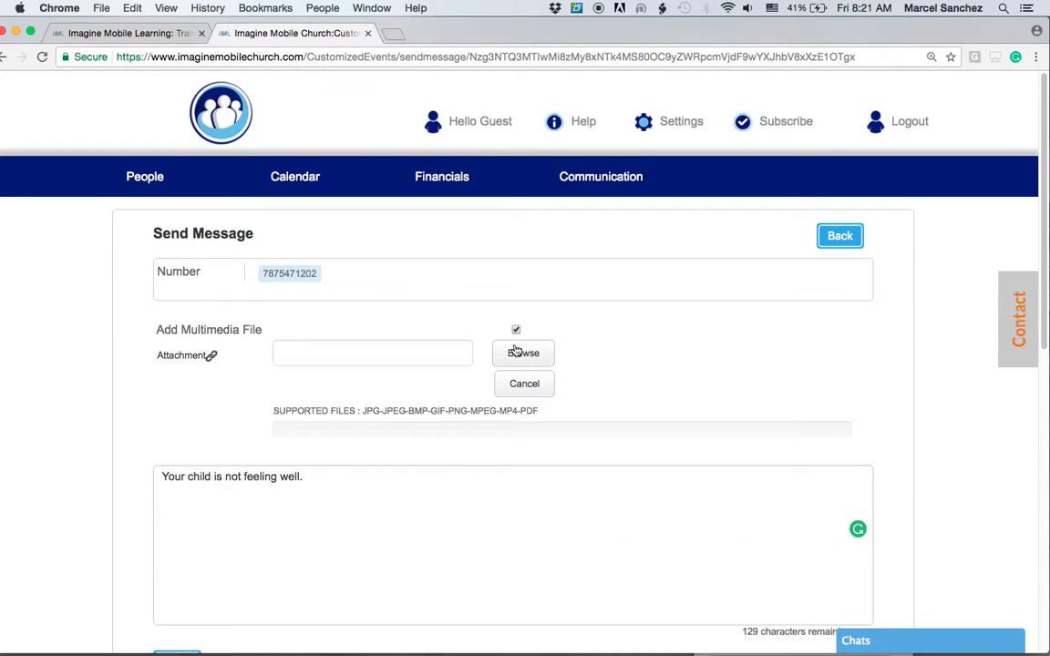
{"action": "left_click", "coordinate": [515, 331]}
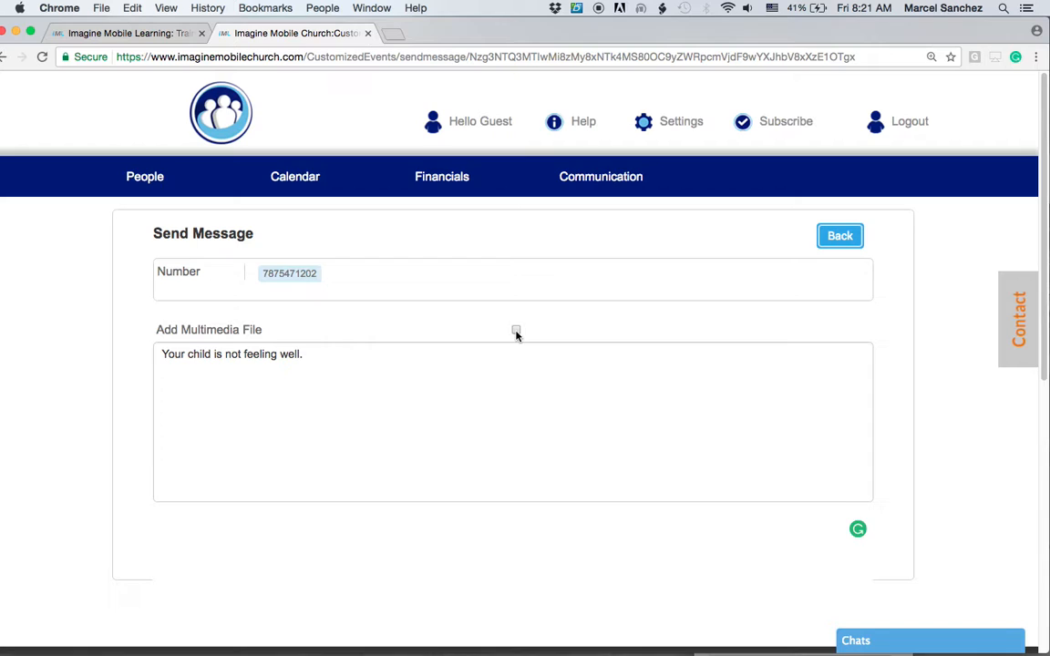
{"action": "left_click", "coordinate": [193, 547]}
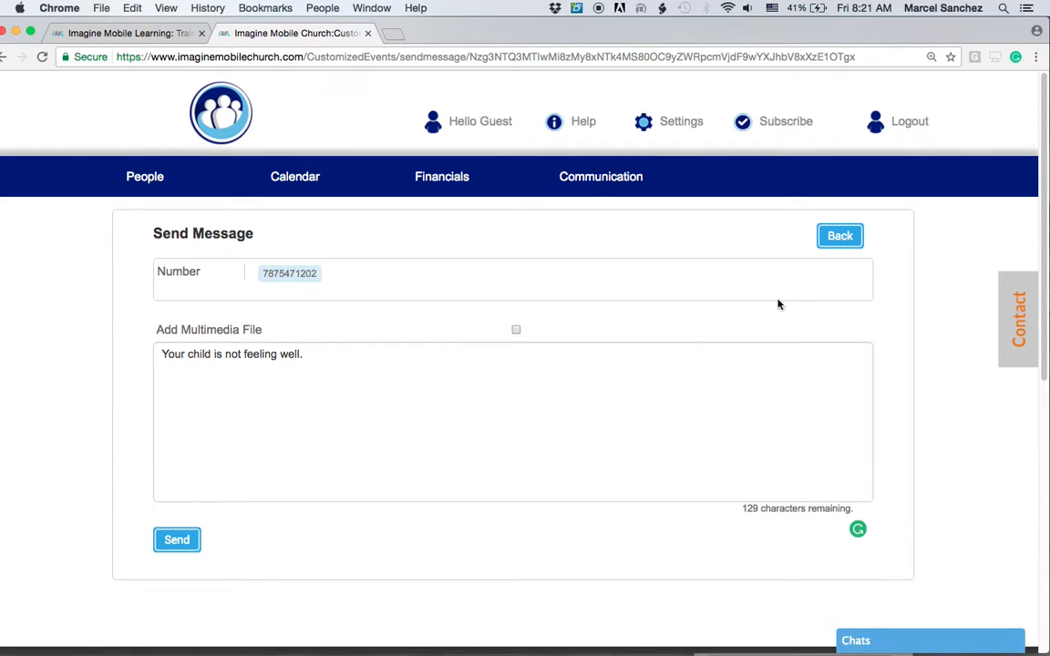
Return from the message form to the children's check-in page and review the Event selection, check-in options and participant table.
{"action": "left_click", "coordinate": [837, 237]}
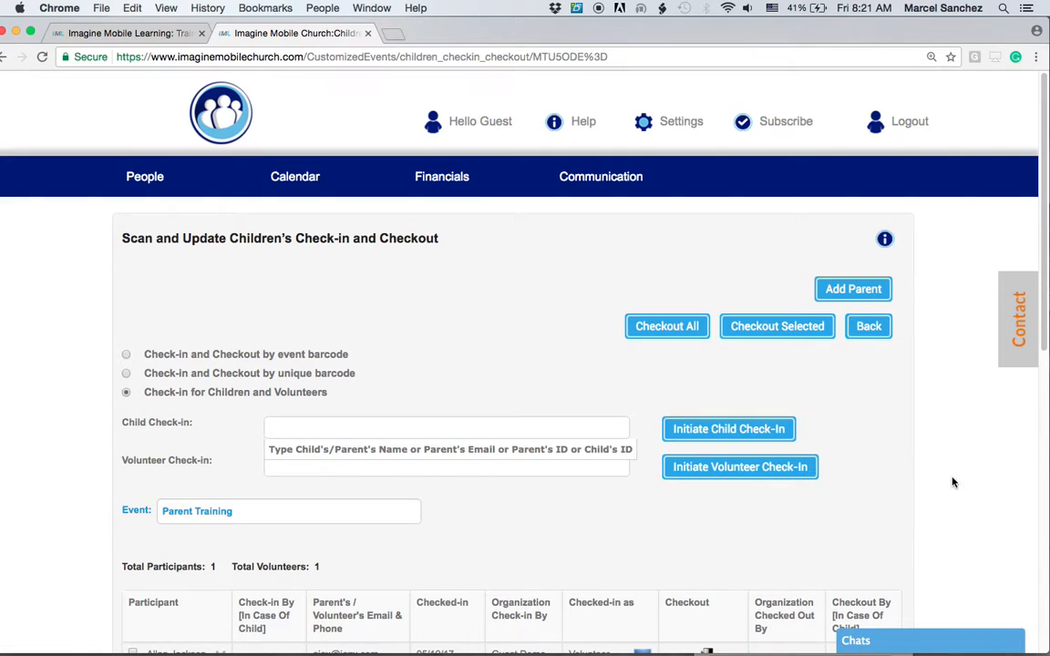
{"action": "scroll", "coordinate": [951, 482], "scroll_direction": "down", "scroll_amount": 3}
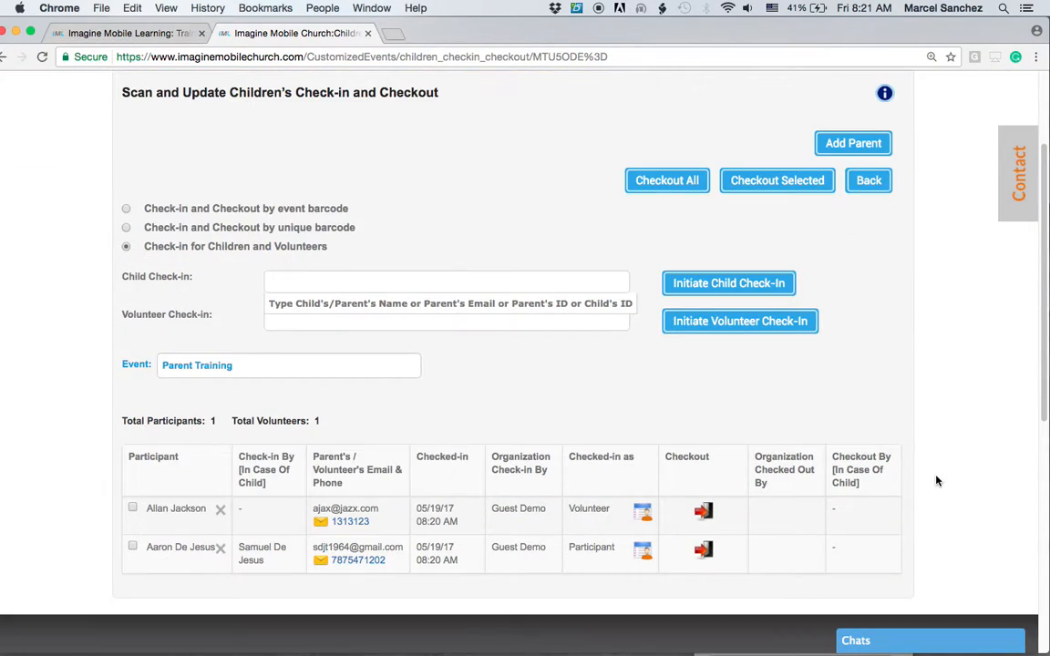
{"action": "left_click", "coordinate": [220, 369]}
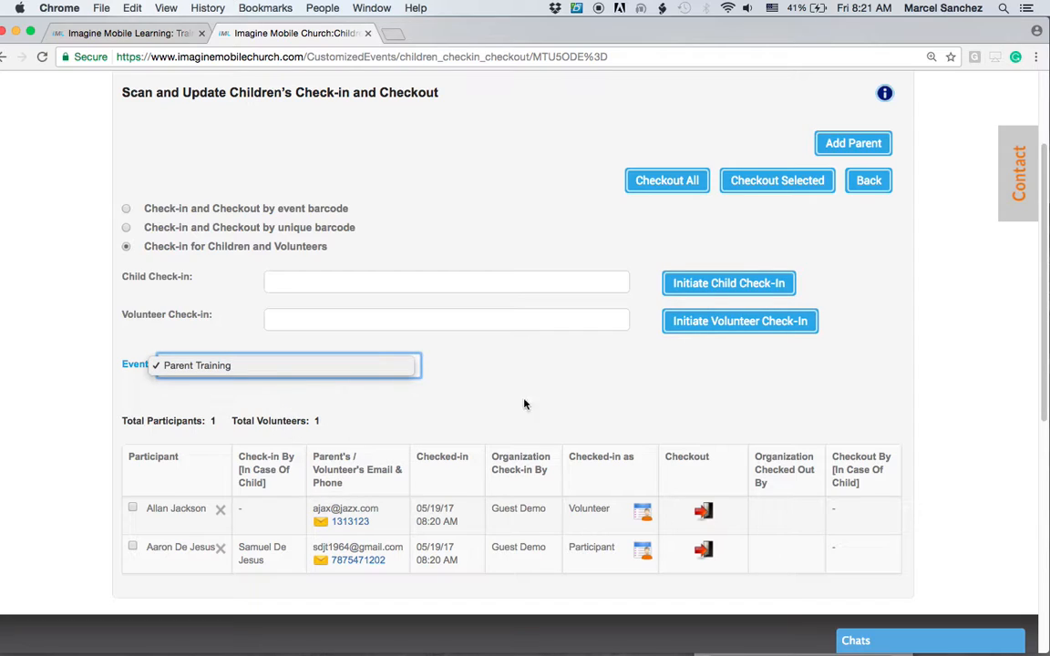
{"action": "left_click", "coordinate": [603, 402]}
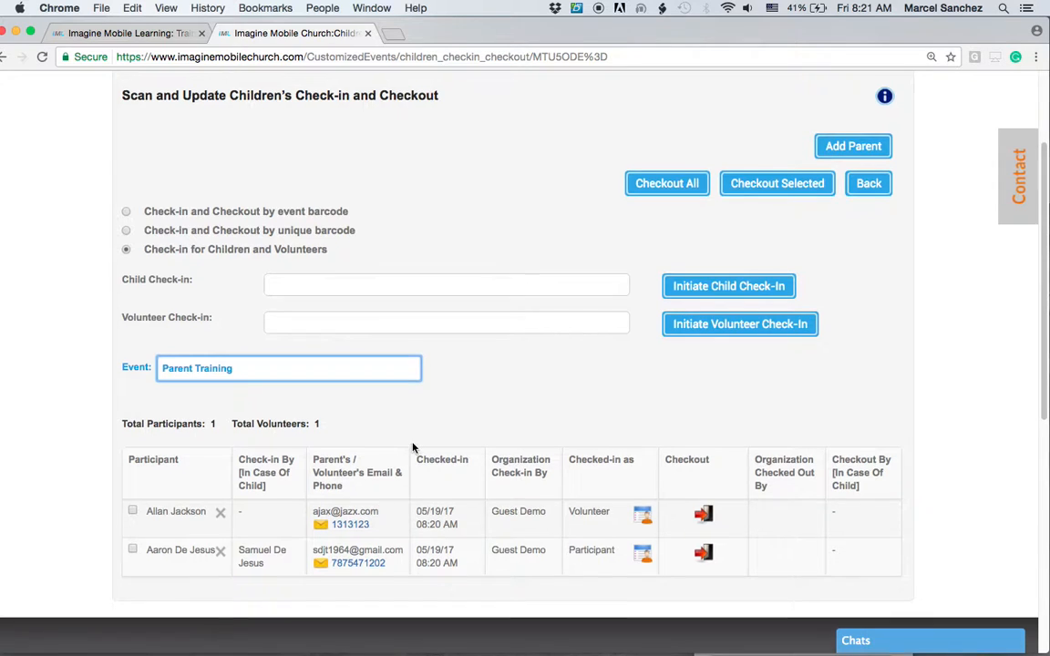
{"action": "scroll", "coordinate": [413, 447], "scroll_direction": "up", "scroll_amount": 1}
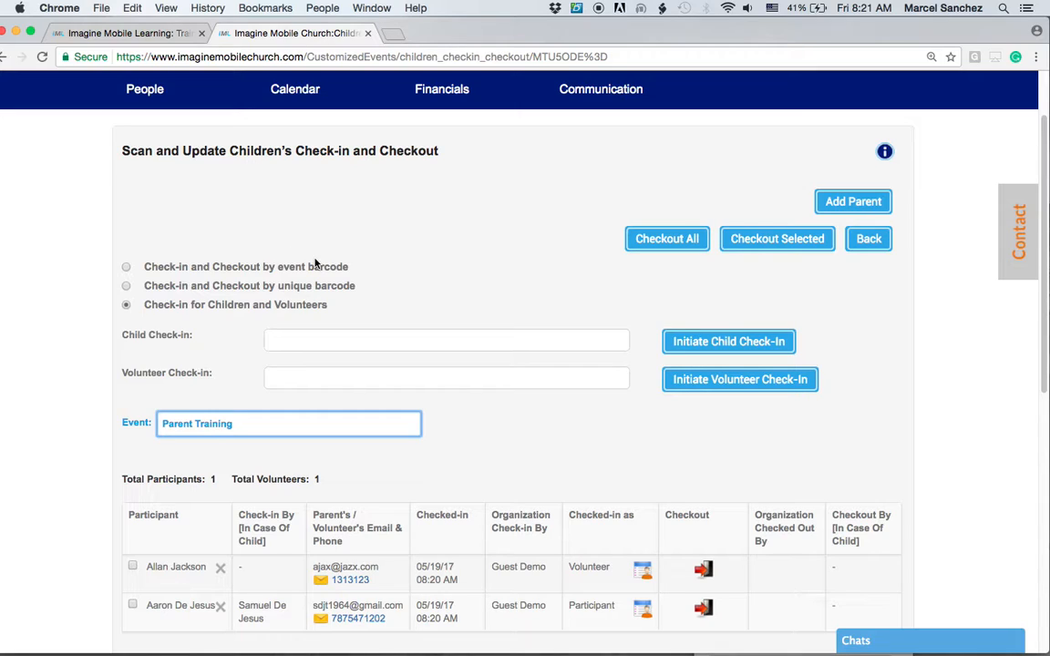
{"action": "left_click", "coordinate": [447, 261]}
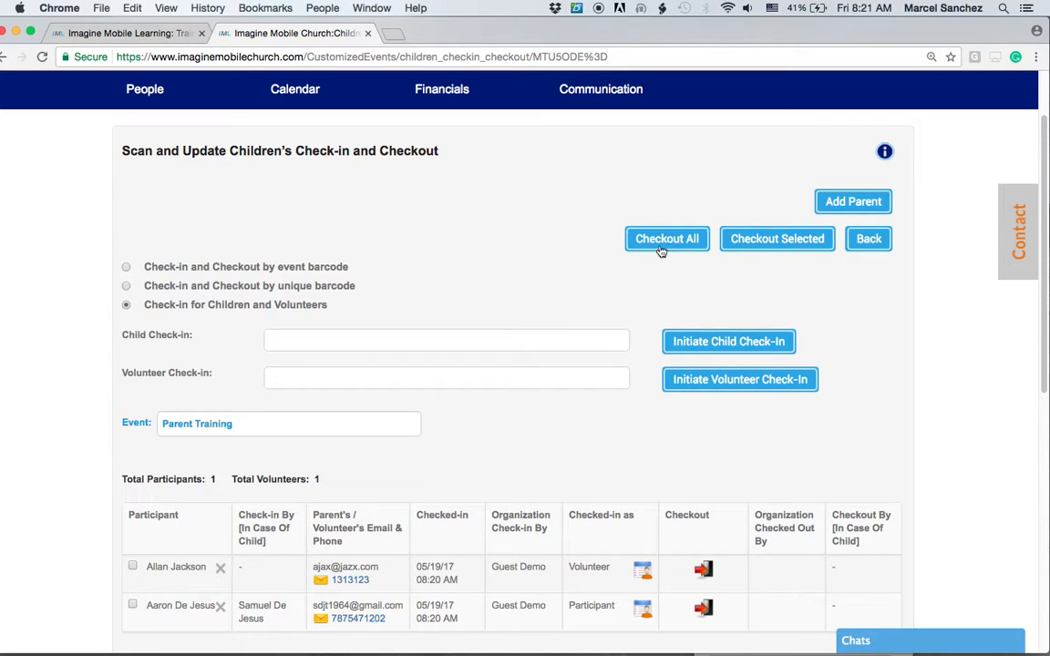
Open the Add Parent and Child form for the 05/19/2017 Parent Training event and review its new-parent and guardian fields.
{"action": "left_click", "coordinate": [869, 242]}
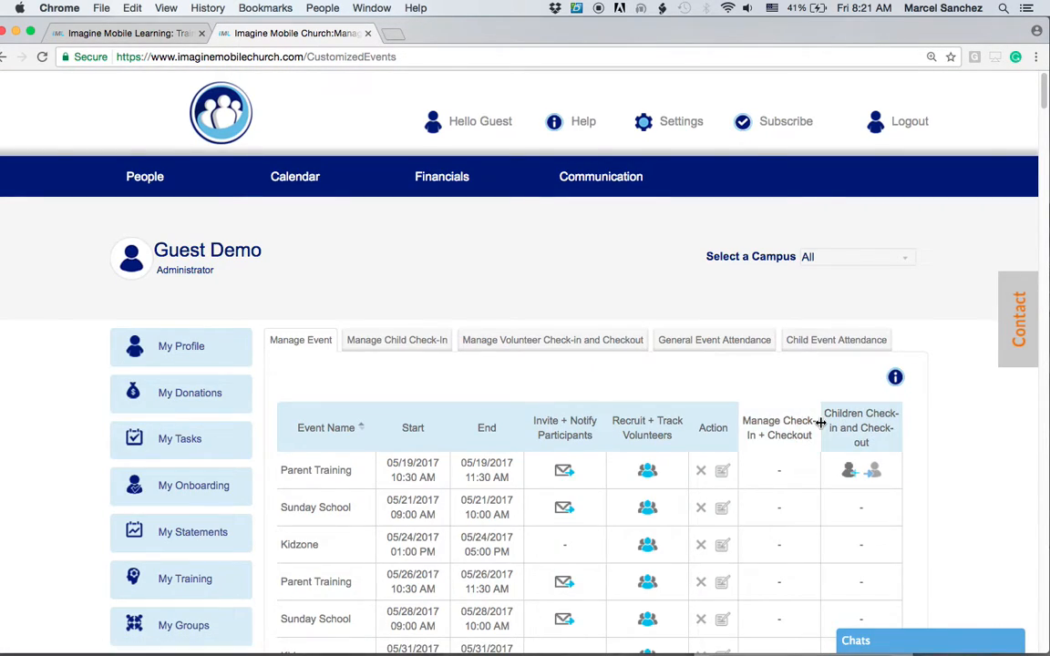
{"action": "left_click", "coordinate": [873, 474]}
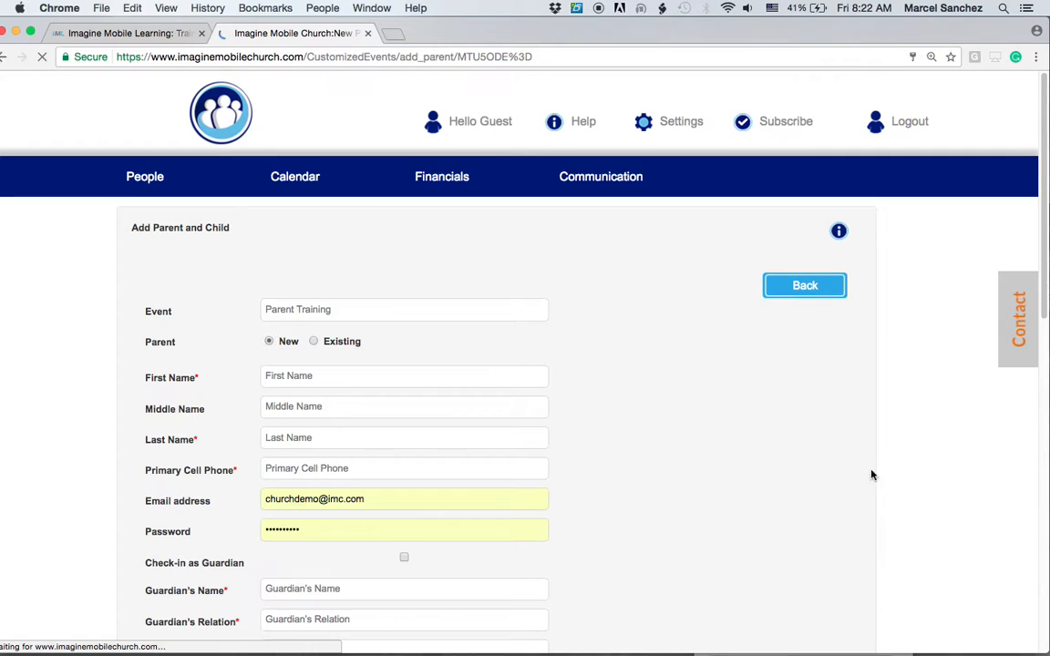
{"action": "scroll", "coordinate": [811, 480], "scroll_direction": "down", "scroll_amount": 2}
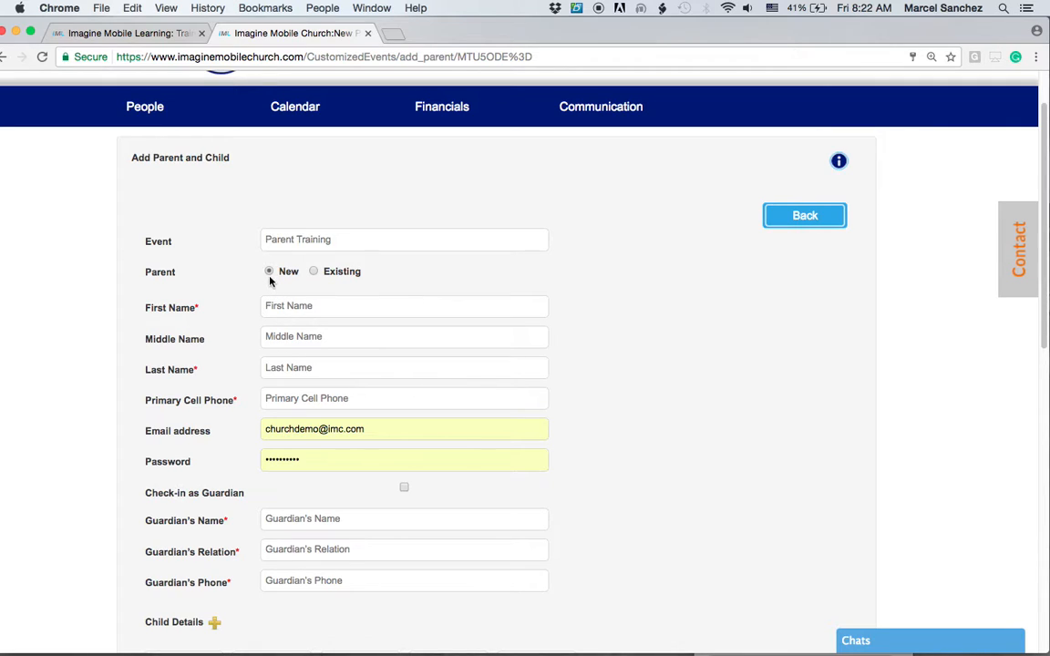
{"action": "left_click", "coordinate": [277, 362]}
{"action": "left_click", "coordinate": [290, 401]}
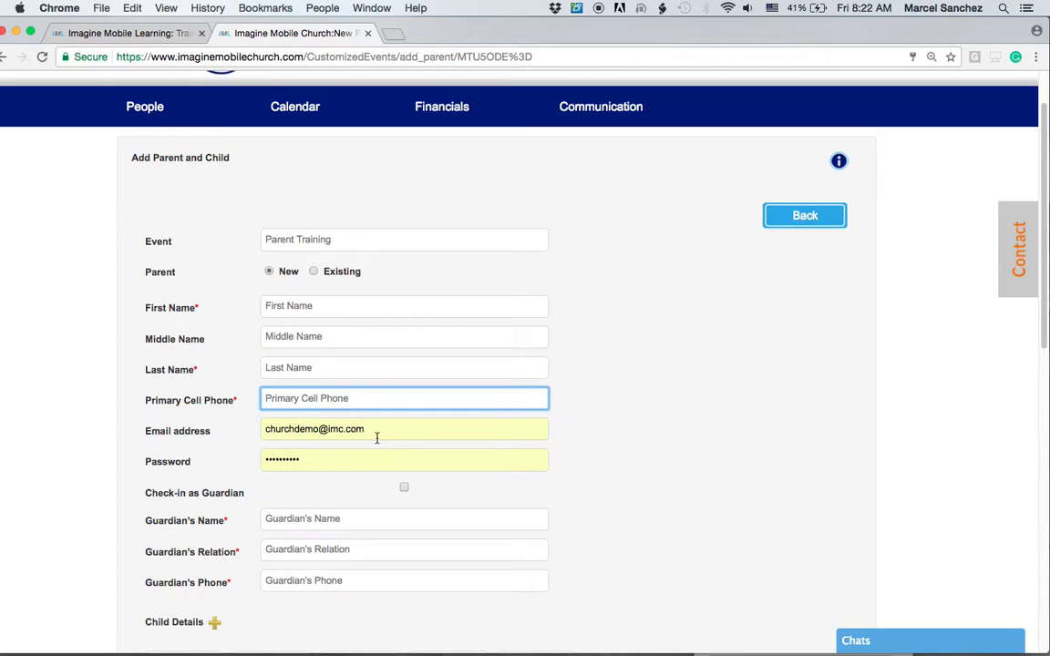
{"action": "scroll", "coordinate": [308, 495], "scroll_direction": "down", "scroll_amount": 2}
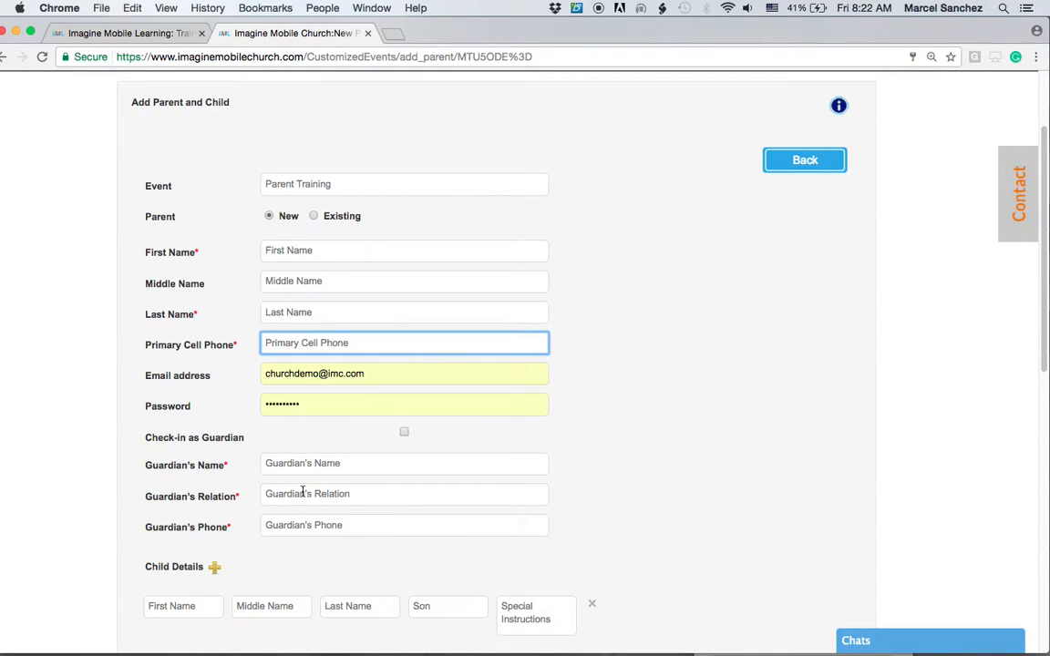
{"action": "left_click", "coordinate": [271, 464]}
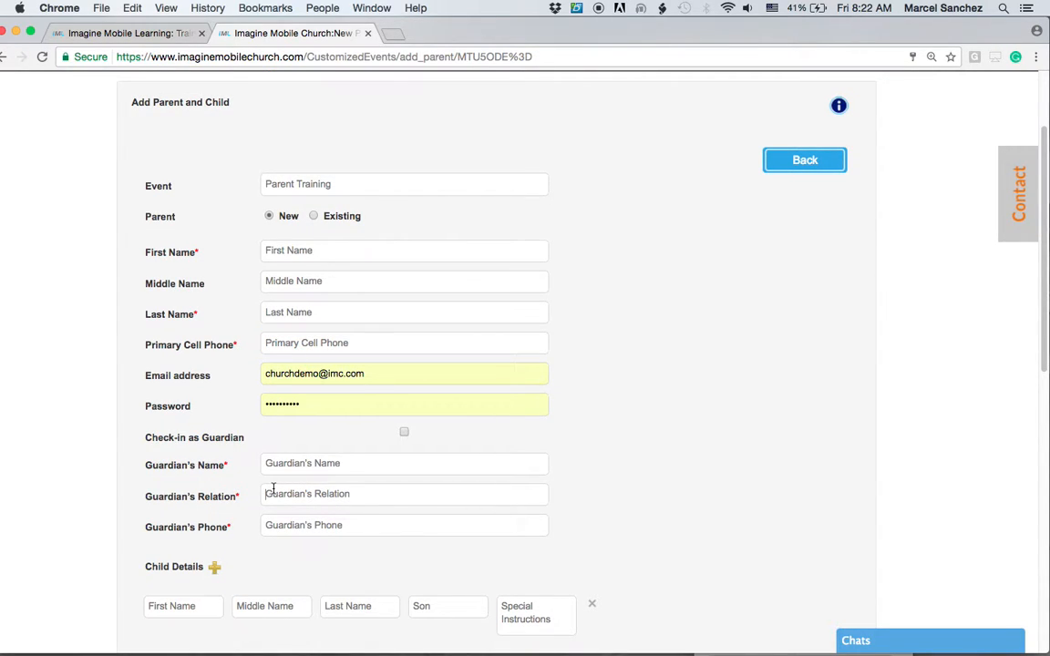
{"action": "left_click", "coordinate": [292, 521]}
{"action": "scroll", "coordinate": [547, 531], "scroll_direction": "down", "scroll_amount": 2}
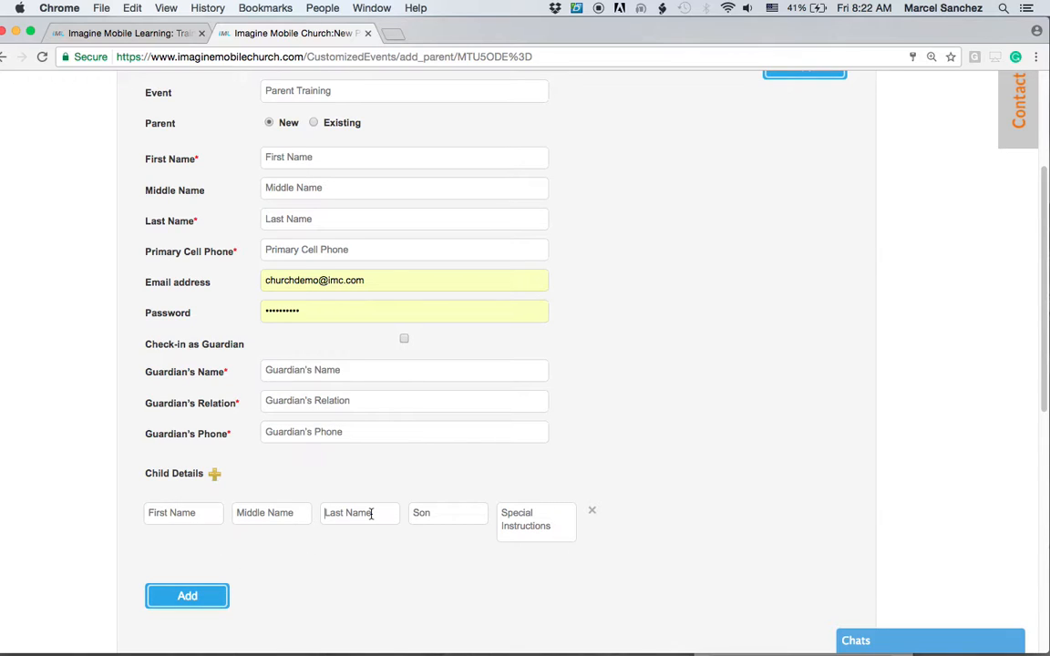
Add two more child rows under Child Details and go to the first child's special instructions.
{"action": "left_click", "coordinate": [463, 513]}
{"action": "left_click", "coordinate": [468, 513]}
{"action": "left_click", "coordinate": [215, 475]}
{"action": "left_click", "coordinate": [215, 475]}
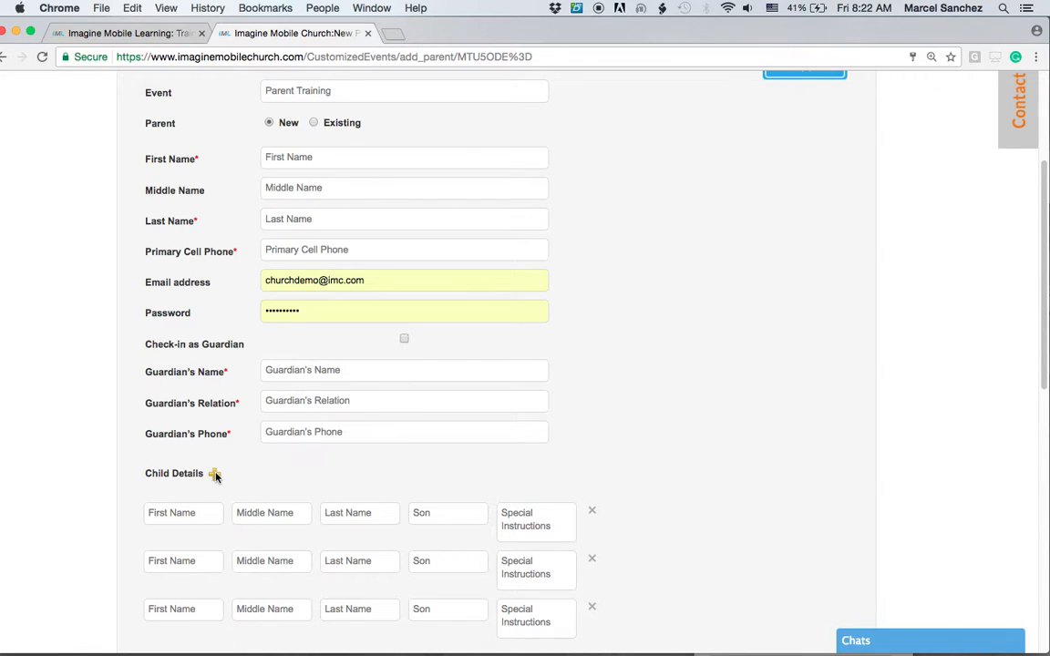
{"action": "scroll", "coordinate": [648, 525], "scroll_direction": "down", "scroll_amount": 1}
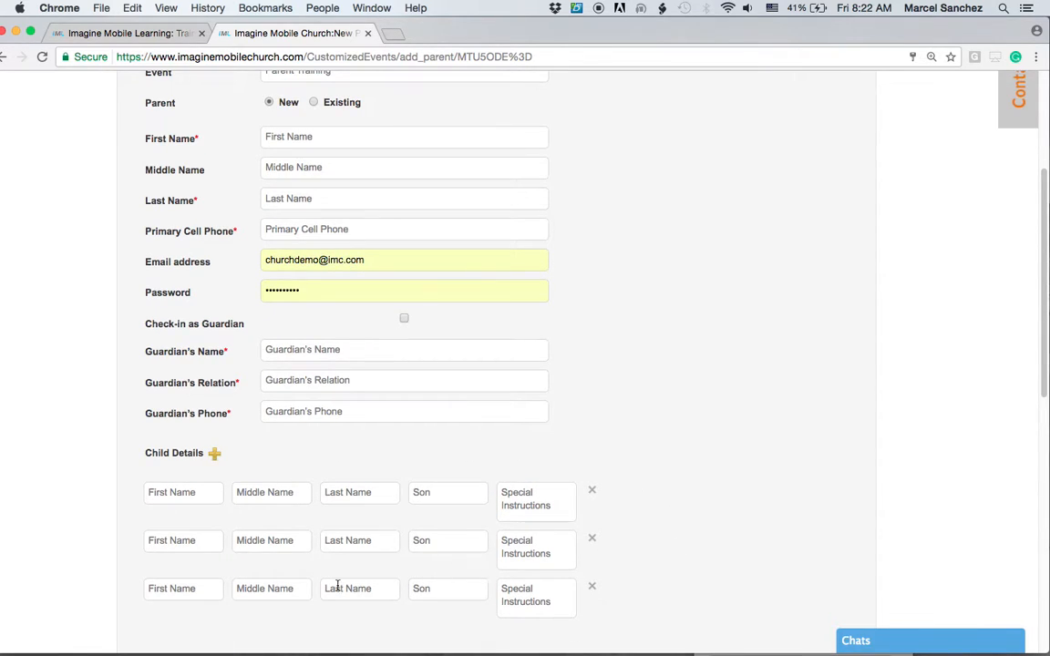
{"action": "left_click", "coordinate": [538, 508]}
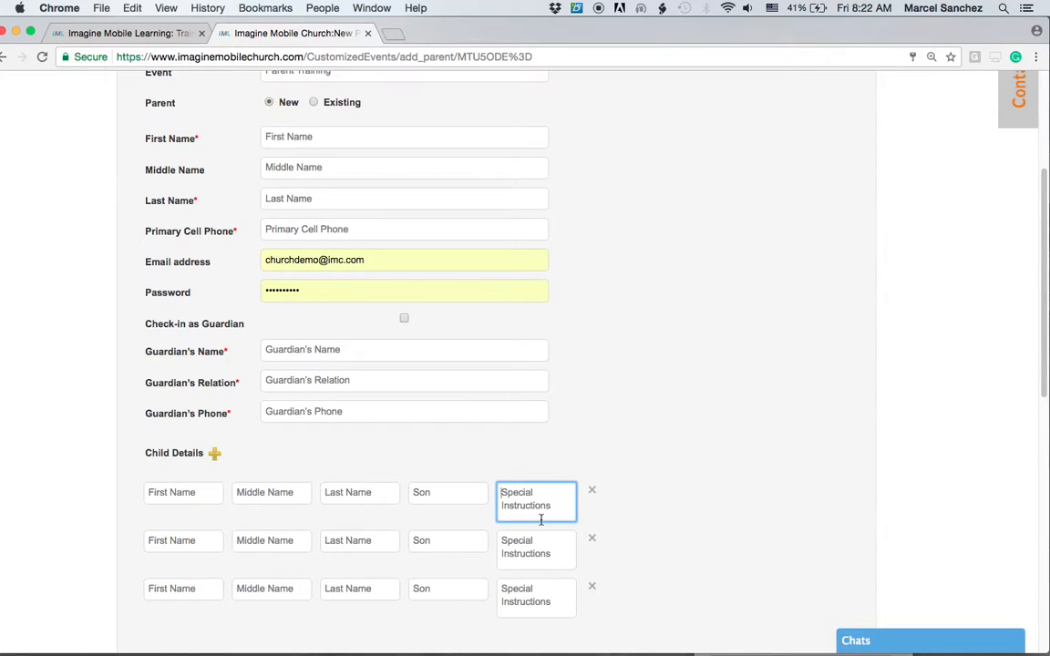
Enable Check-in as Guardian and fill the parent details from an Existing parent, choosing the fifth parent listed.
{"action": "scroll", "coordinate": [539, 518], "scroll_direction": "up", "scroll_amount": 5}
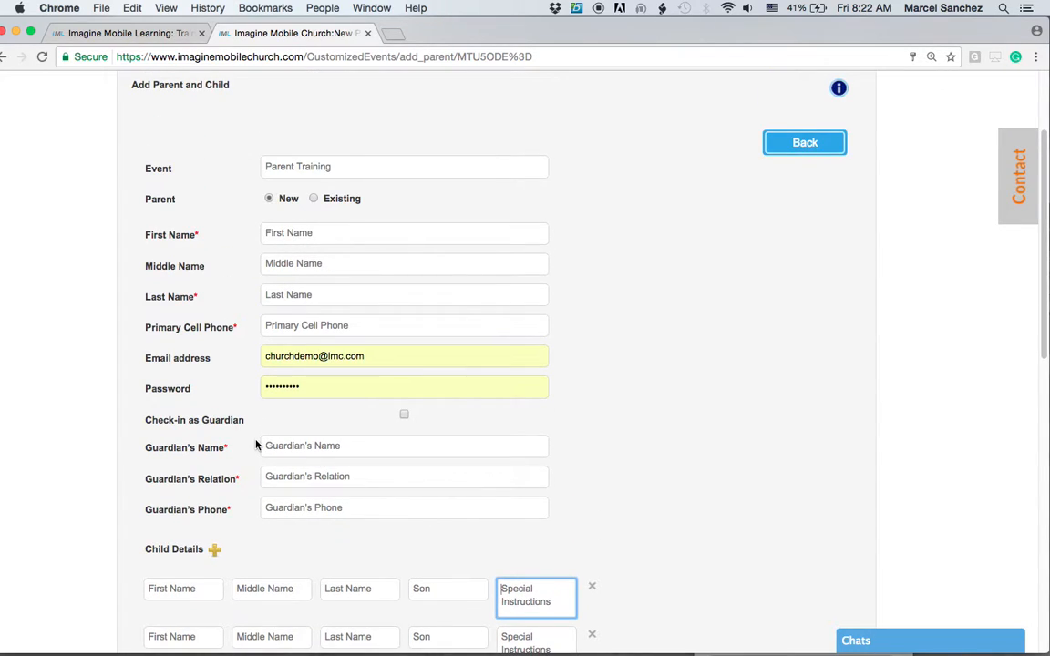
{"action": "left_click", "coordinate": [404, 415]}
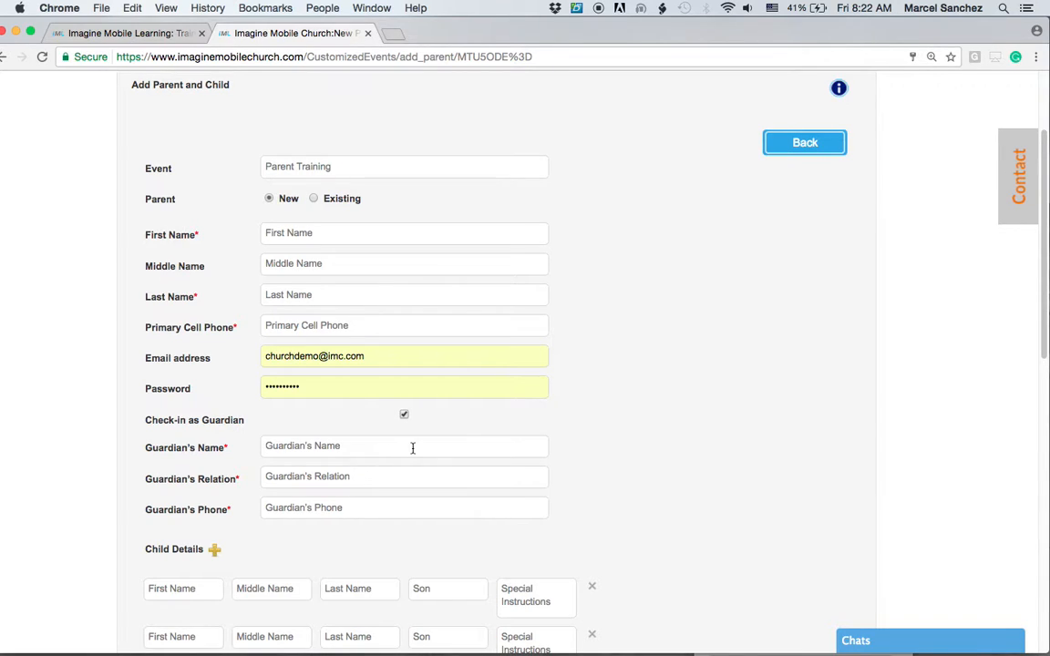
{"action": "left_click", "coordinate": [314, 198]}
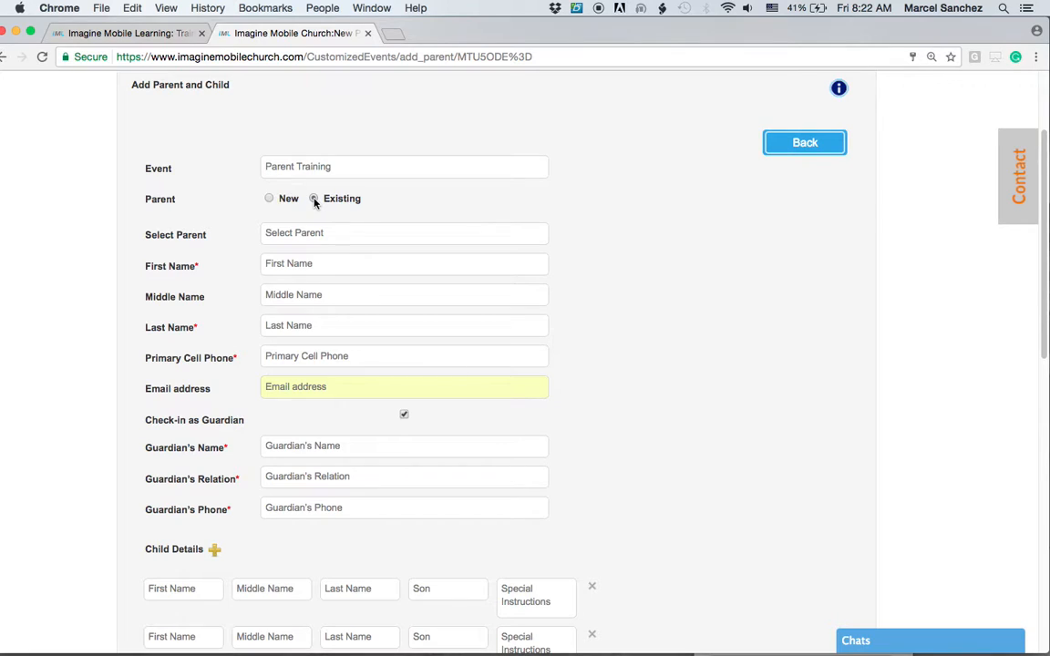
{"action": "left_click", "coordinate": [318, 238]}
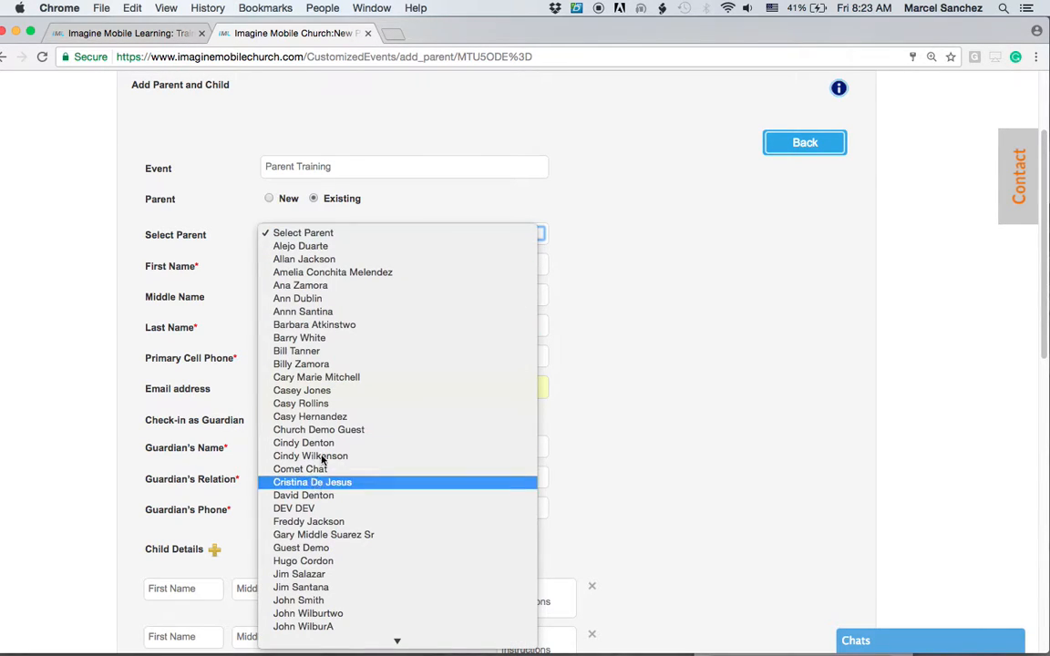
{"action": "left_click", "coordinate": [339, 298]}
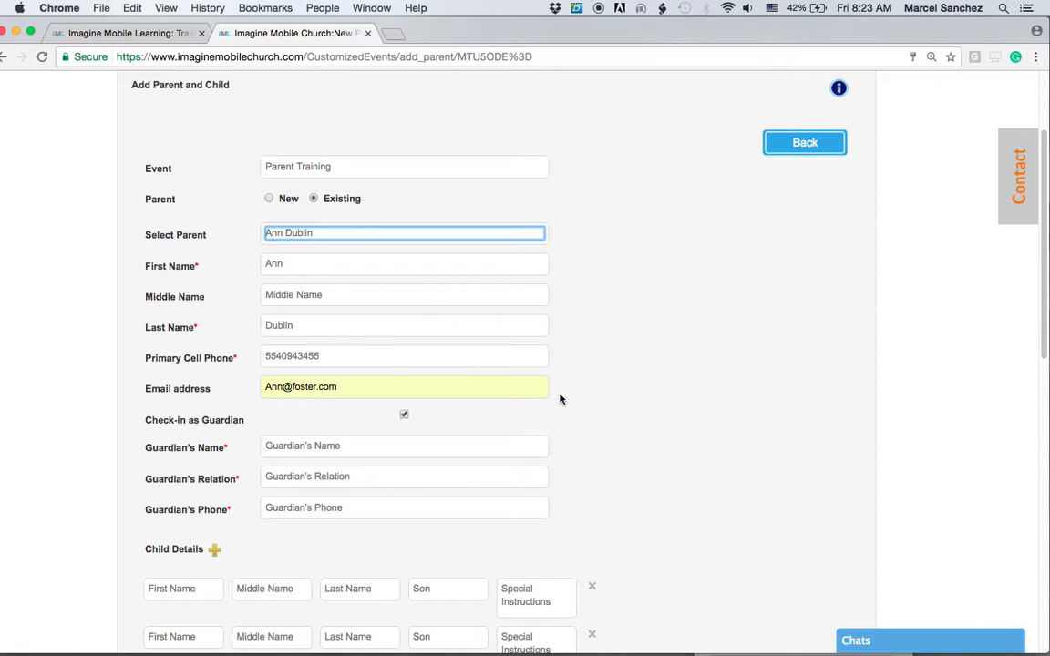
Review the parent, guardian and child sections of the form, and return to the event list without adding the parent.
{"action": "scroll", "coordinate": [576, 384], "scroll_direction": "down", "scroll_amount": 2}
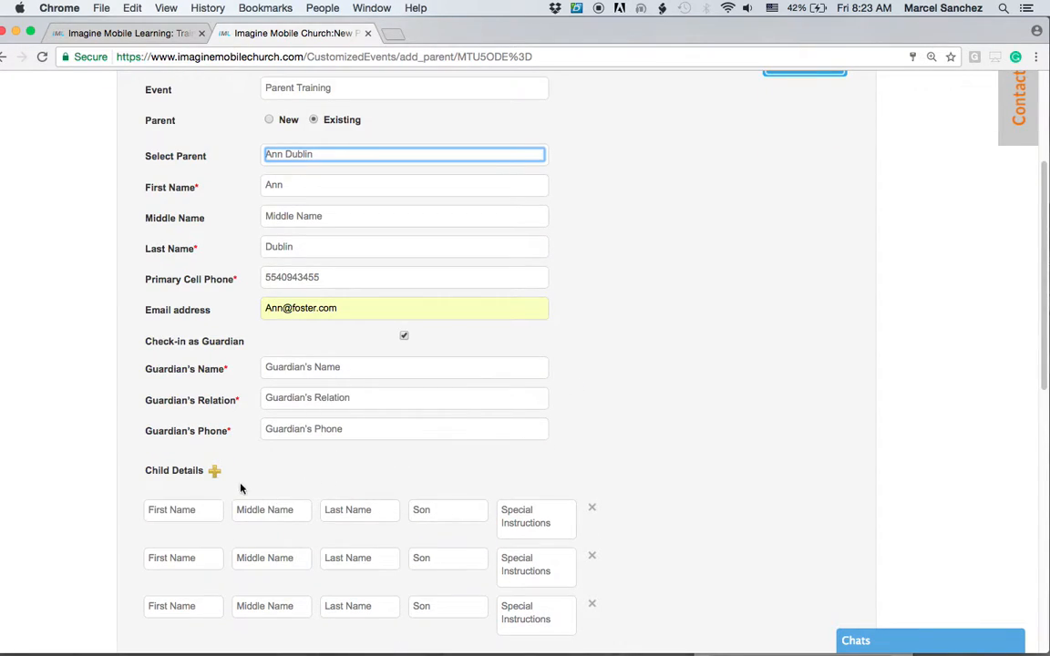
{"action": "scroll", "coordinate": [699, 349], "scroll_direction": "up", "scroll_amount": 5}
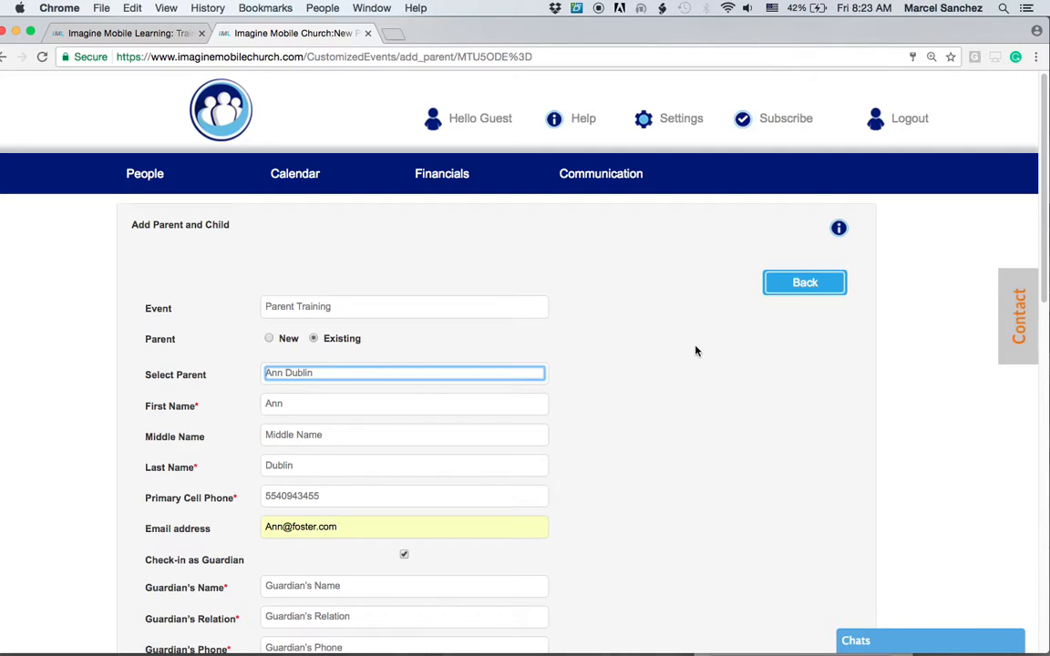
{"action": "scroll", "coordinate": [557, 431], "scroll_direction": "down", "scroll_amount": 1}
{"action": "scroll", "coordinate": [557, 433], "scroll_direction": "down", "scroll_amount": 6}
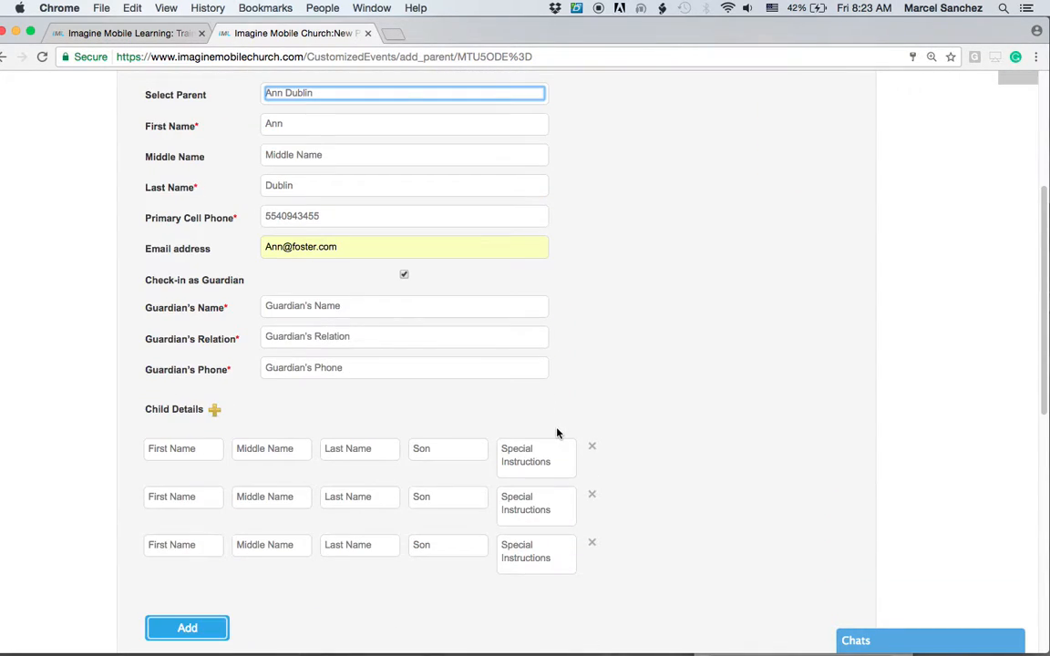
{"action": "scroll", "coordinate": [558, 431], "scroll_direction": "up", "scroll_amount": 7}
{"action": "left_click", "coordinate": [789, 287]}
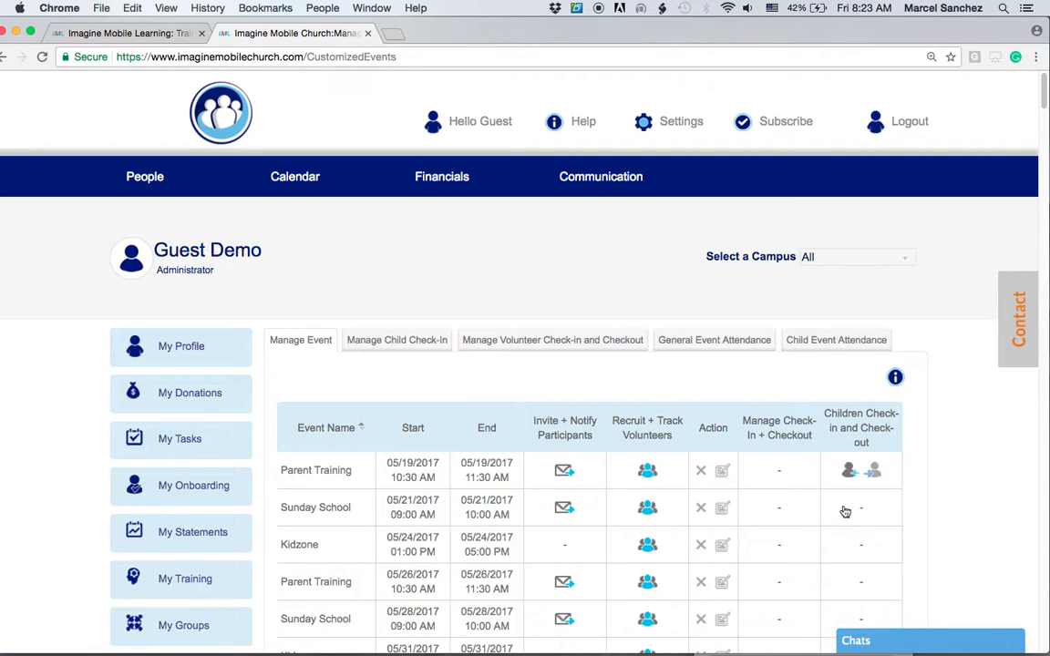
Open the child check-in management list and filter it to the event Parent Training-05/19/2017.
{"action": "scroll", "coordinate": [820, 519], "scroll_direction": "down", "scroll_amount": 5}
{"action": "scroll", "coordinate": [795, 507], "scroll_direction": "up", "scroll_amount": 5}
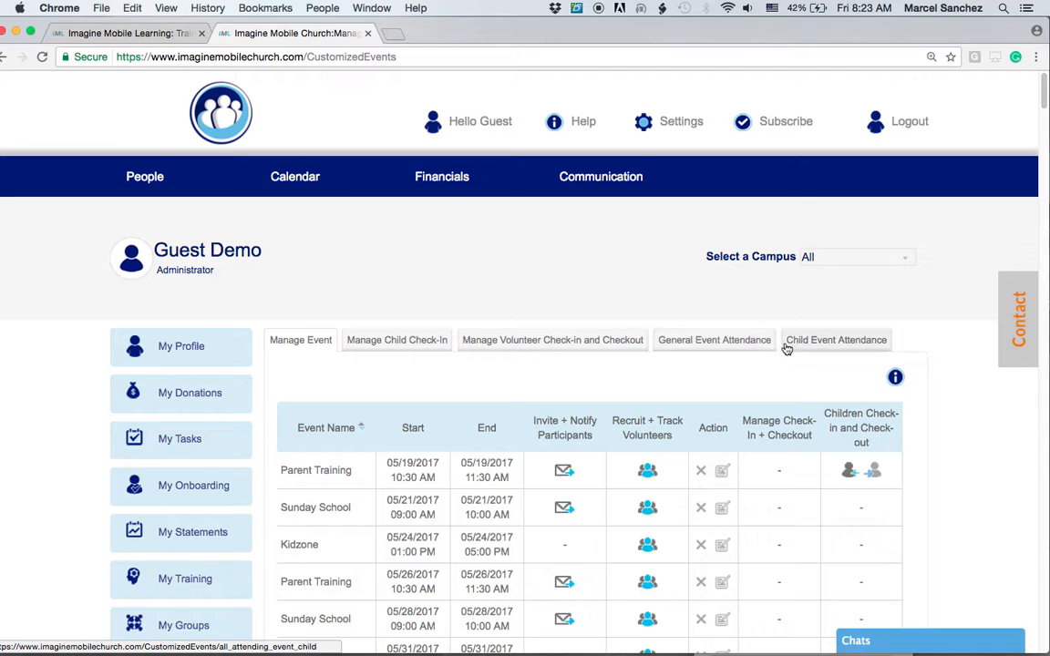
{"action": "left_click", "coordinate": [399, 343]}
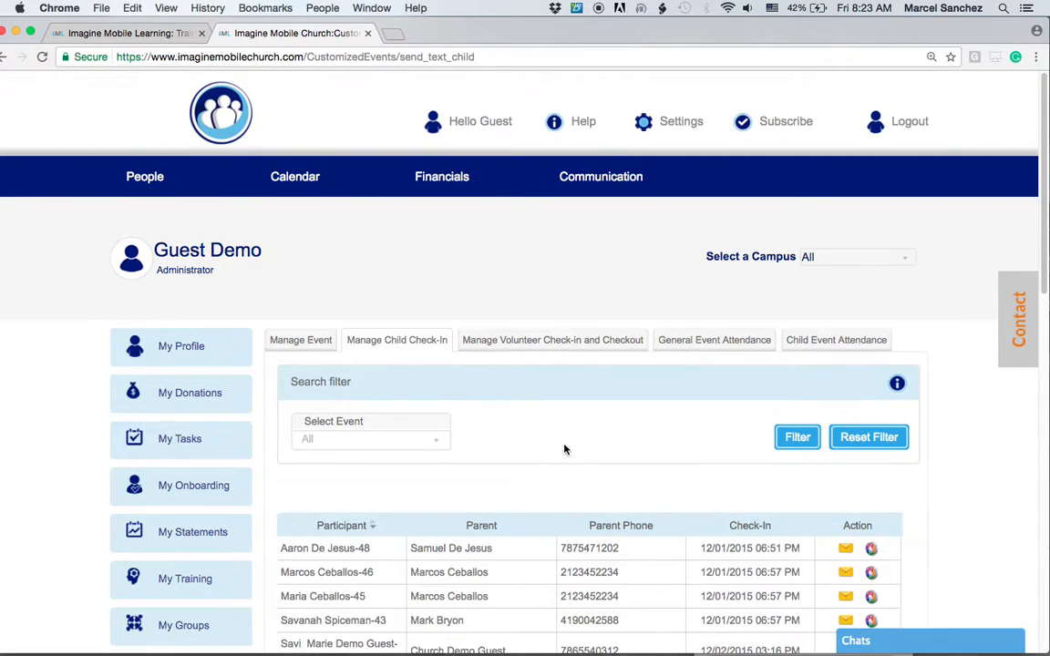
{"action": "scroll", "coordinate": [565, 448], "scroll_direction": "down", "scroll_amount": 1}
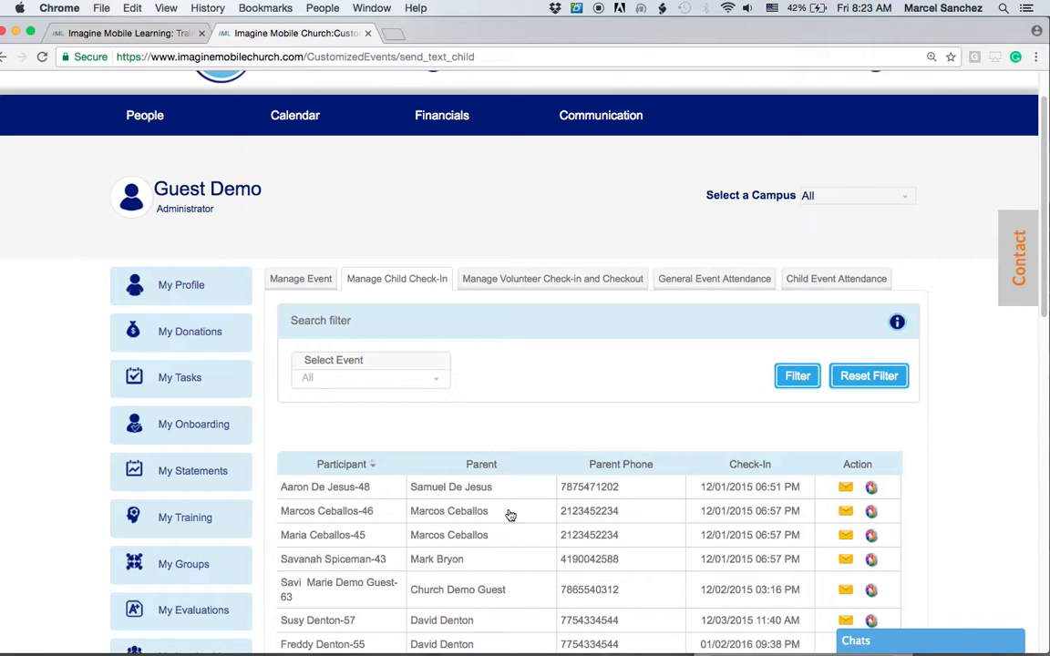
{"action": "left_click", "coordinate": [361, 375]}
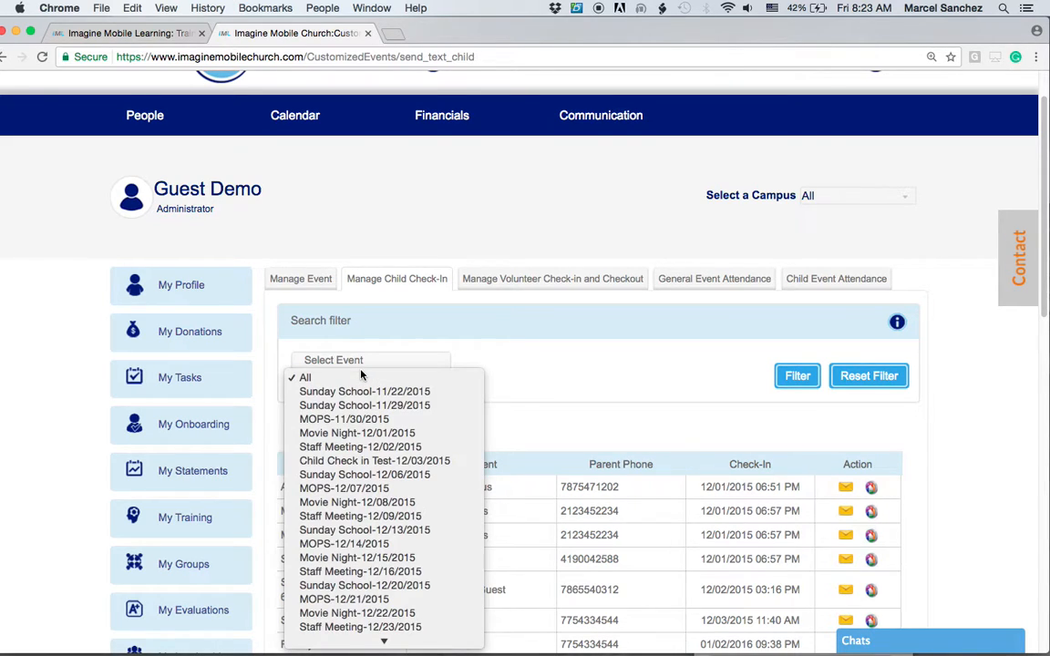
{"action": "scroll", "coordinate": [421, 499], "scroll_direction": "down", "scroll_amount": 20}
{"action": "scroll", "coordinate": [417, 543], "scroll_direction": "up", "scroll_amount": 8}
{"action": "scroll", "coordinate": [415, 544], "scroll_direction": "down", "scroll_amount": 20}
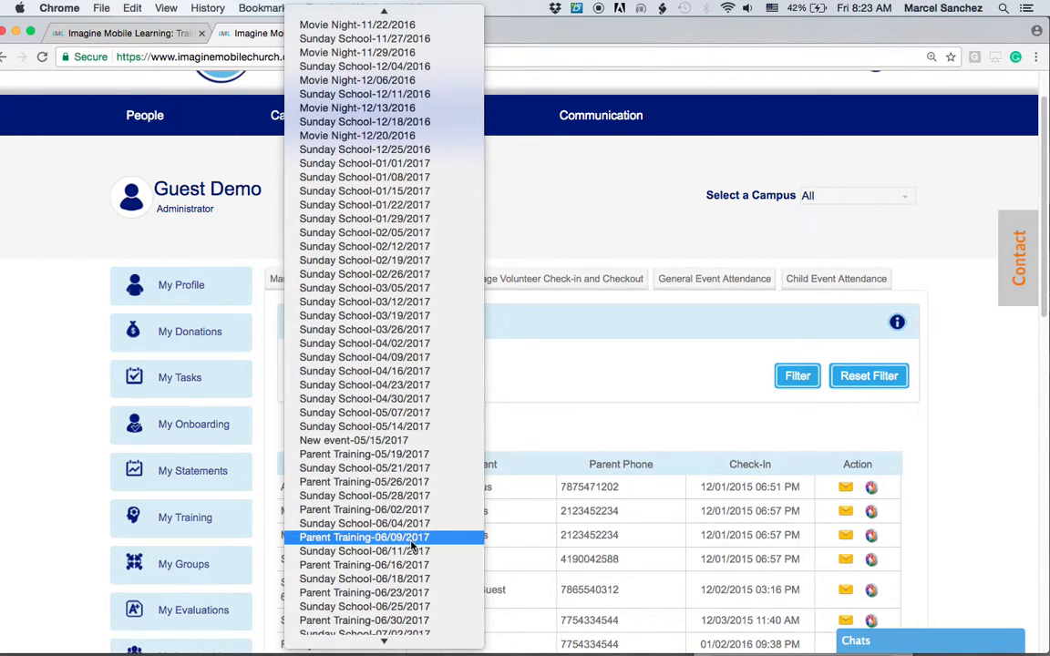
{"action": "left_click", "coordinate": [417, 454]}
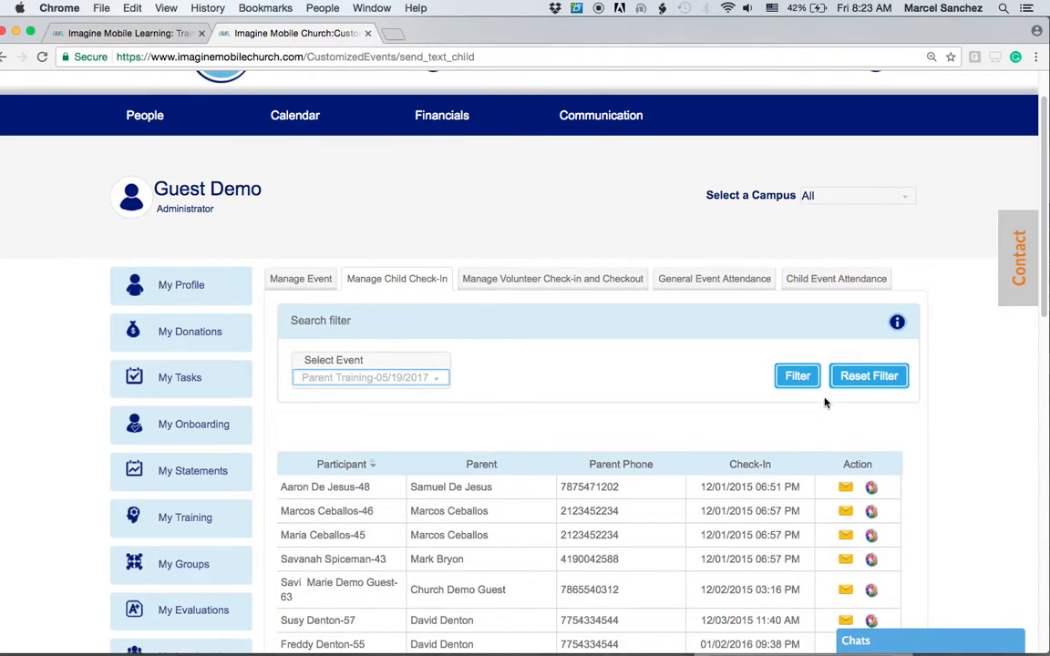
{"action": "left_click", "coordinate": [797, 378]}
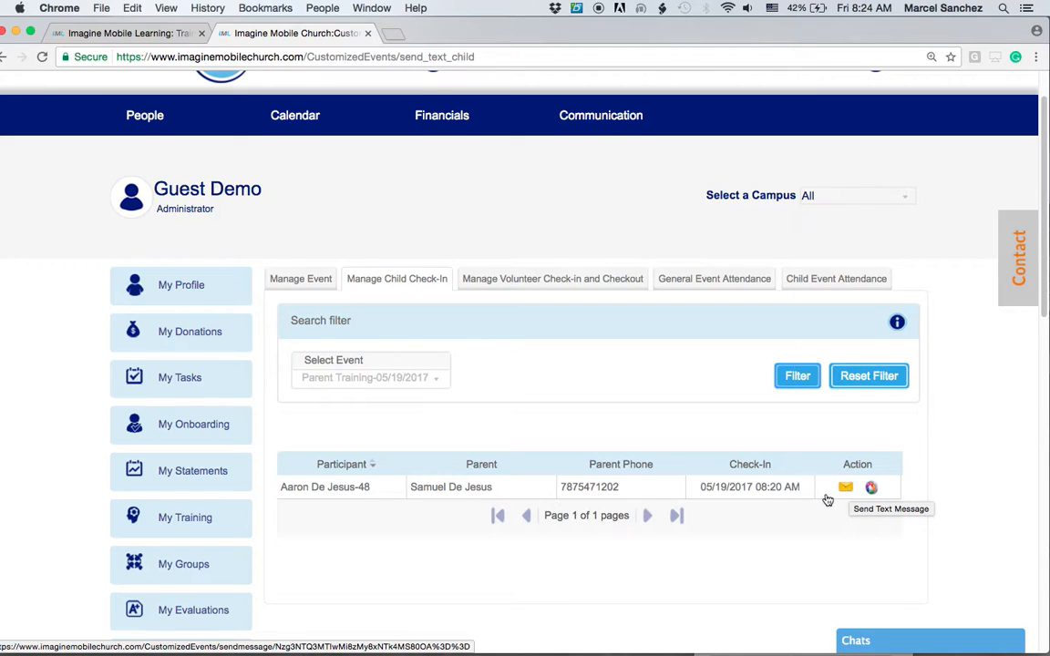
View the volunteer check-in and checkout page, and open the General Event Attendance report page.
{"action": "left_click", "coordinate": [537, 285]}
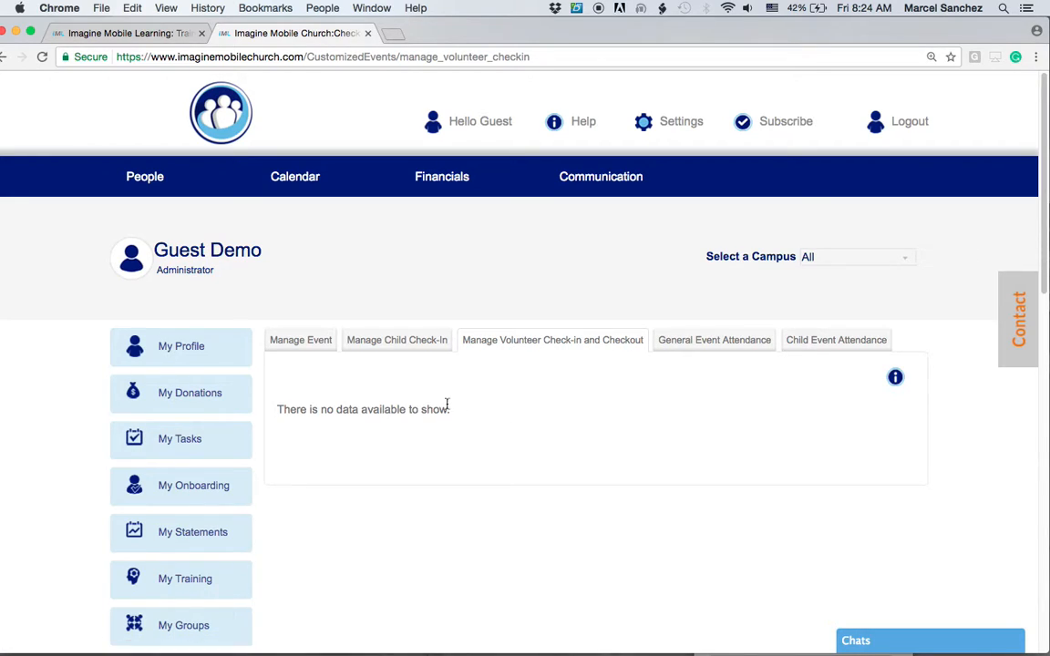
{"action": "left_click", "coordinate": [715, 341]}
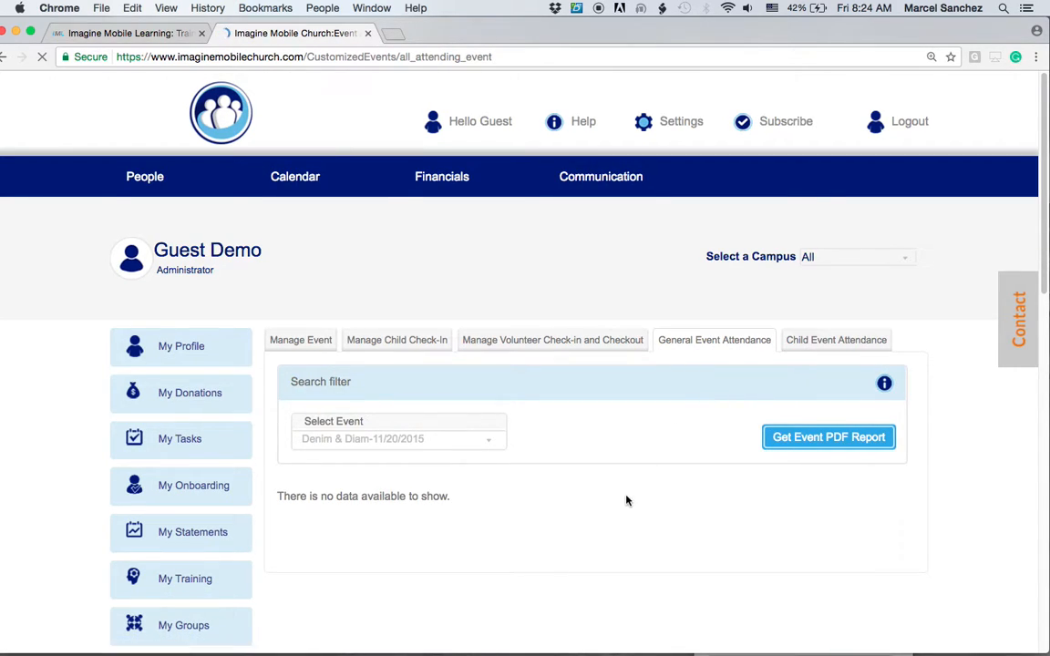
{"action": "scroll", "coordinate": [427, 443], "scroll_direction": "down", "scroll_amount": 1}
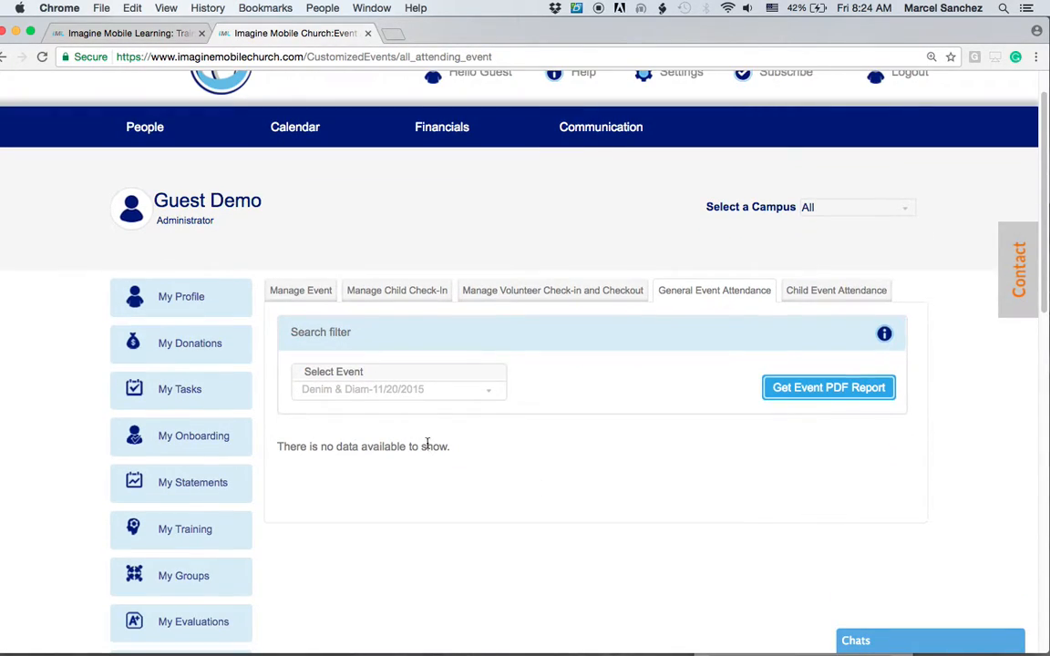
View the event choices of the General Event Attendance report without changing the selection, and open the Child Event Attendance report.
{"action": "left_click", "coordinate": [461, 395]}
{"action": "left_click", "coordinate": [587, 371]}
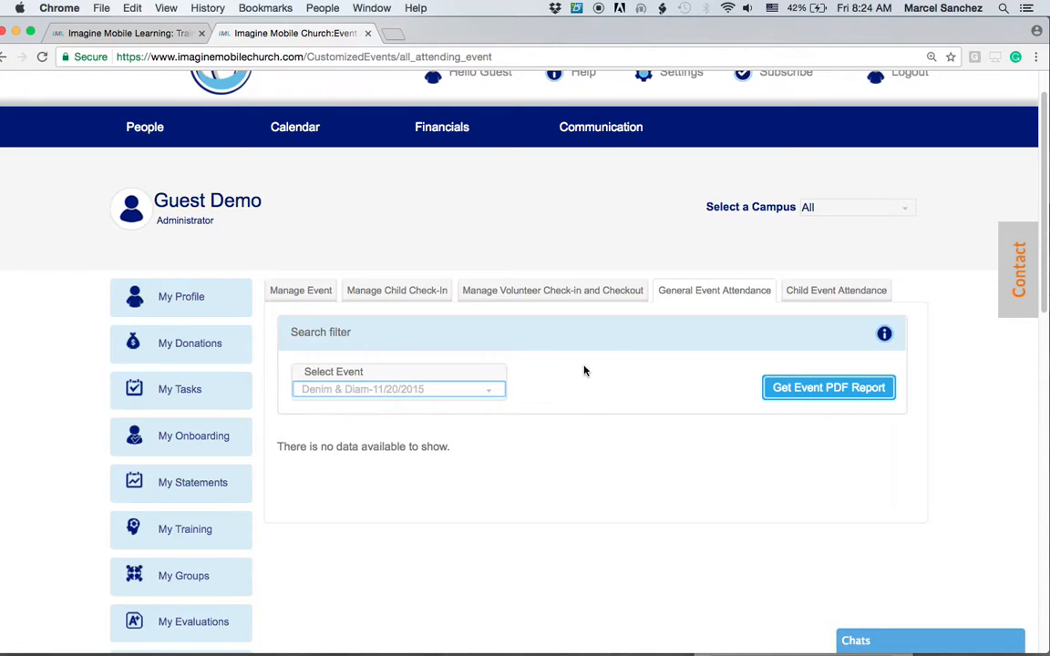
{"action": "left_click", "coordinate": [822, 297]}
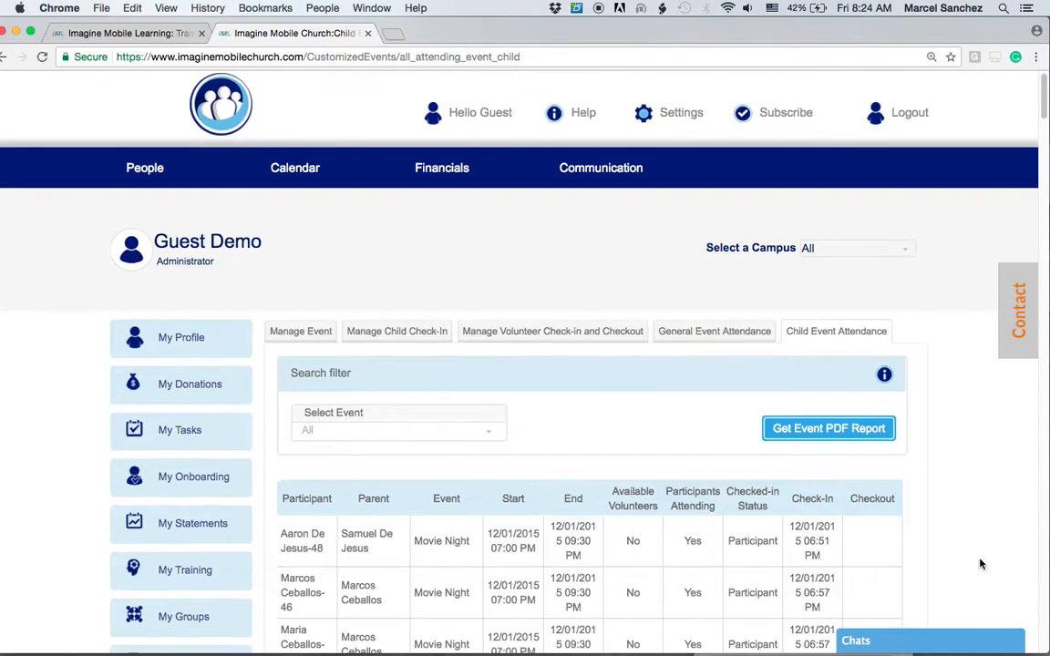
View the events available for filtering the child attendance report, keeping the filter on All.
{"action": "scroll", "coordinate": [972, 562], "scroll_direction": "down", "scroll_amount": 3}
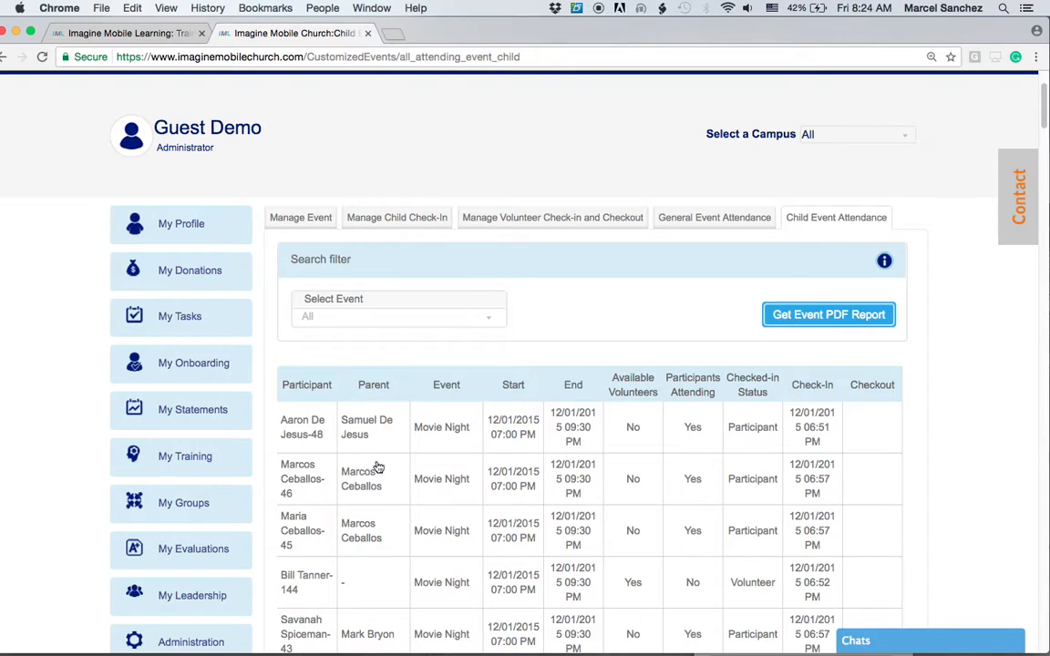
{"action": "left_click", "coordinate": [357, 319]}
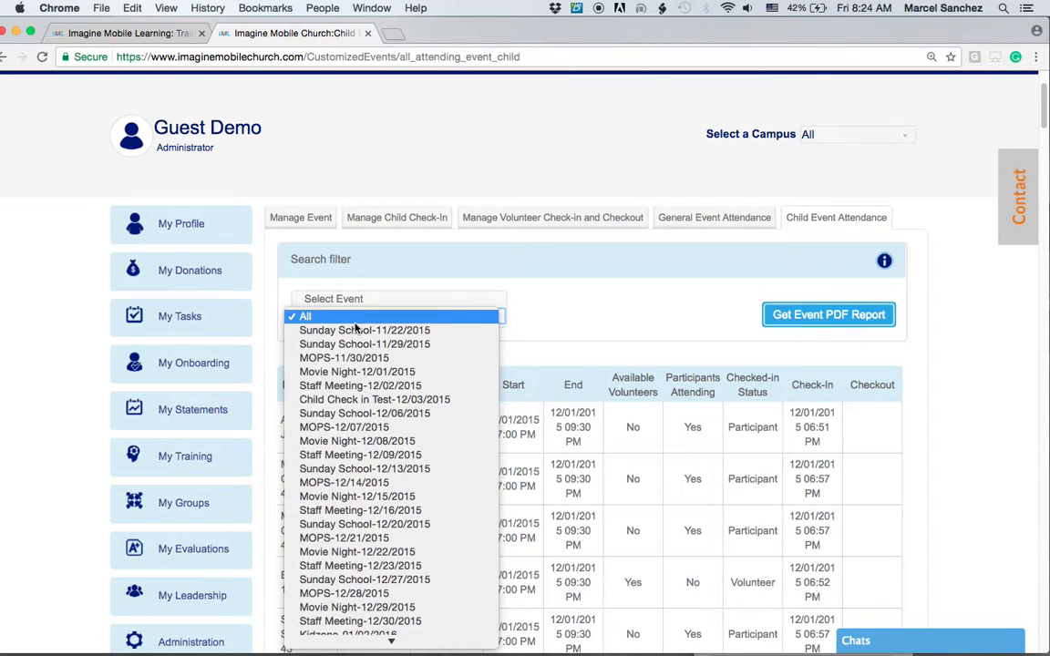
{"action": "left_click", "coordinate": [652, 279]}
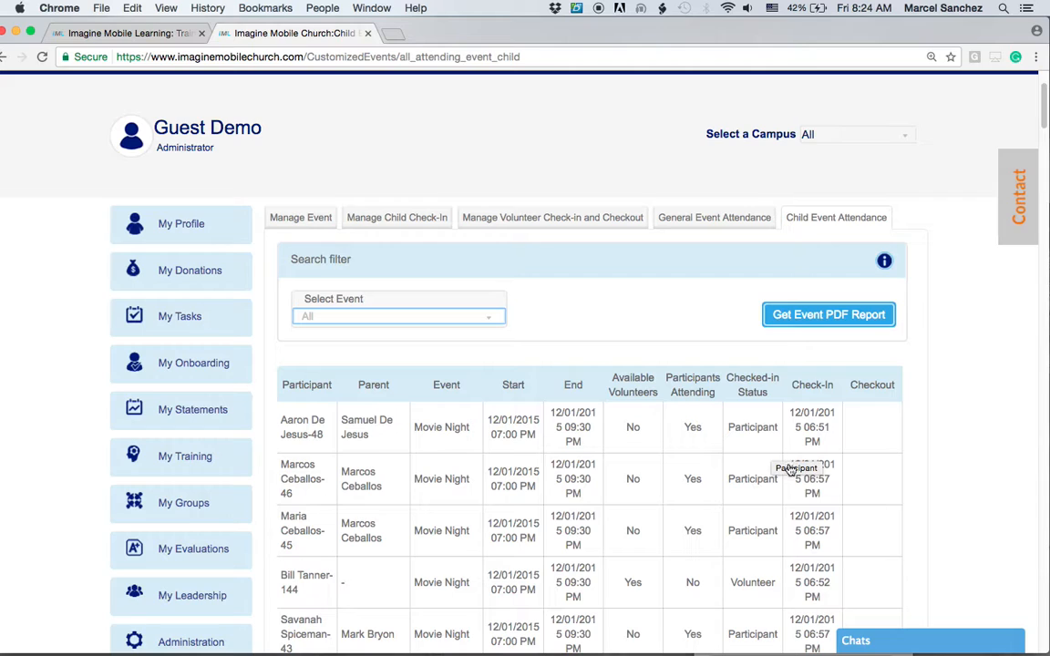
{"action": "scroll", "coordinate": [801, 428], "scroll_direction": "down", "scroll_amount": 5}
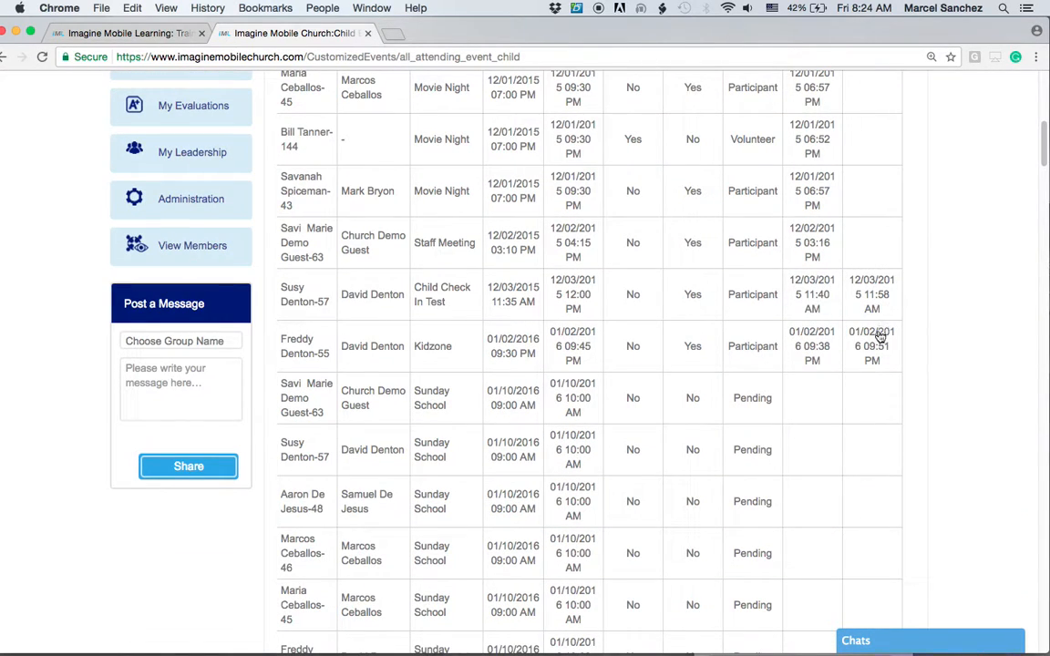
{"action": "scroll", "coordinate": [878, 401], "scroll_direction": "up", "scroll_amount": 4}
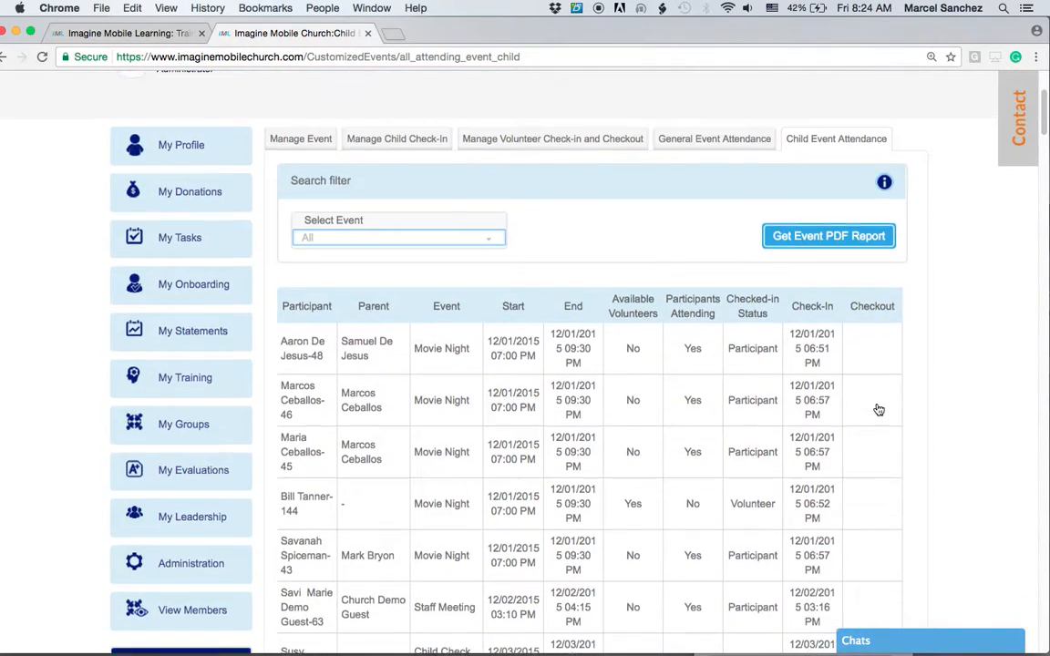
{"action": "scroll", "coordinate": [878, 410], "scroll_direction": "up", "scroll_amount": 3}
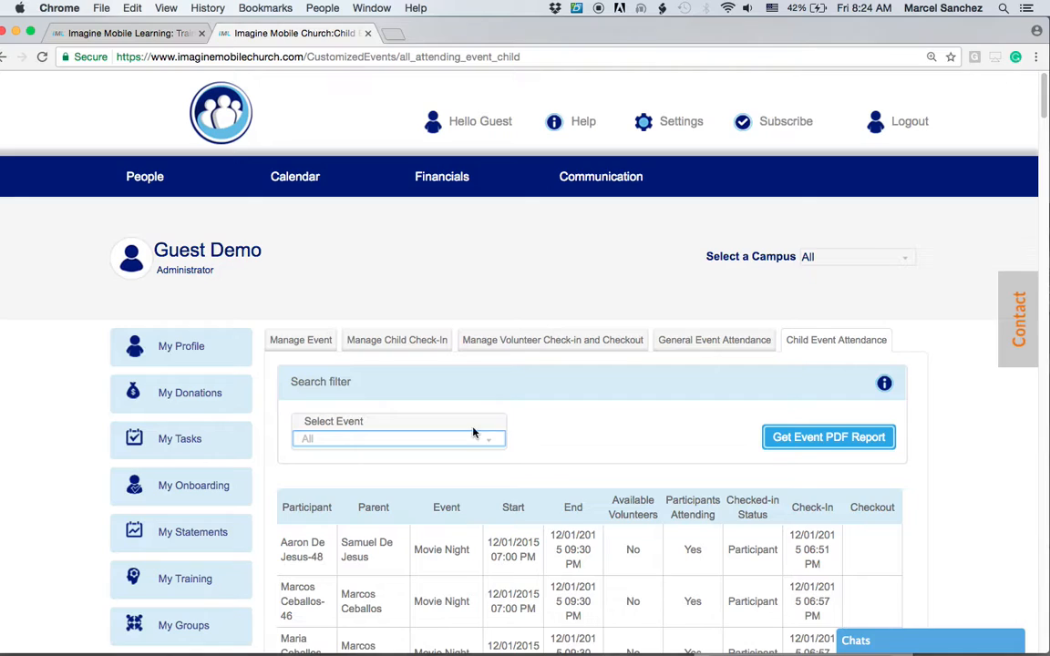
{"action": "left_click", "coordinate": [286, 342]}
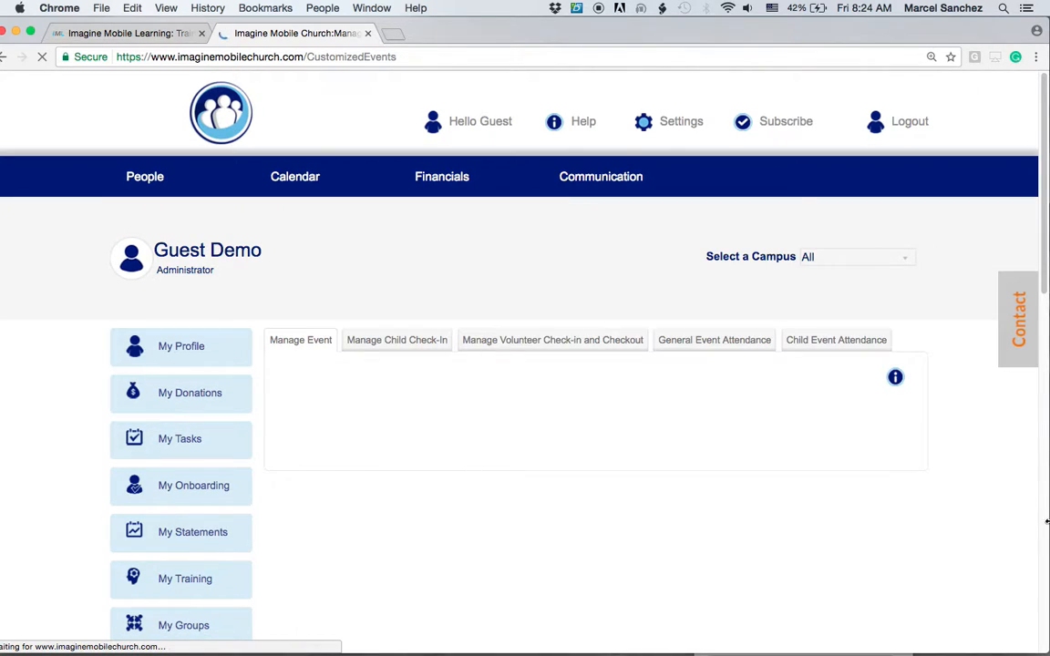